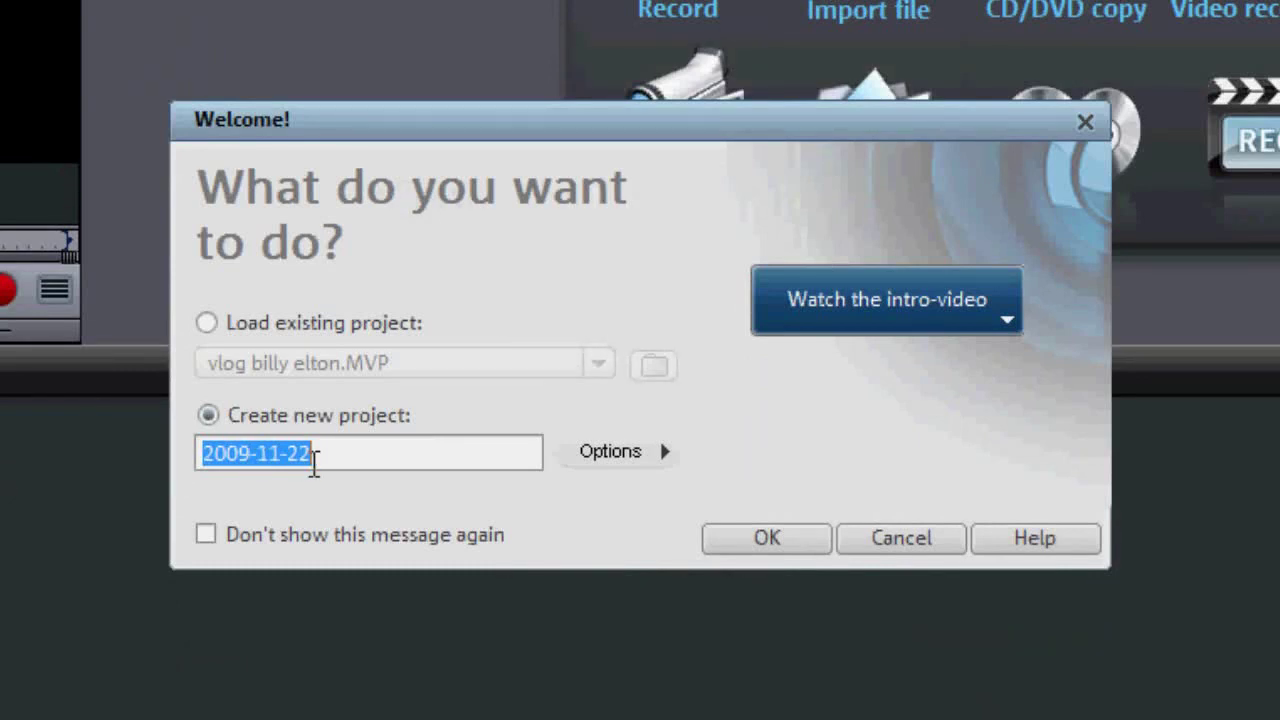
- Name the new project 'Make your own DVD' and turn off the welcome screen for the future
type("Make y")
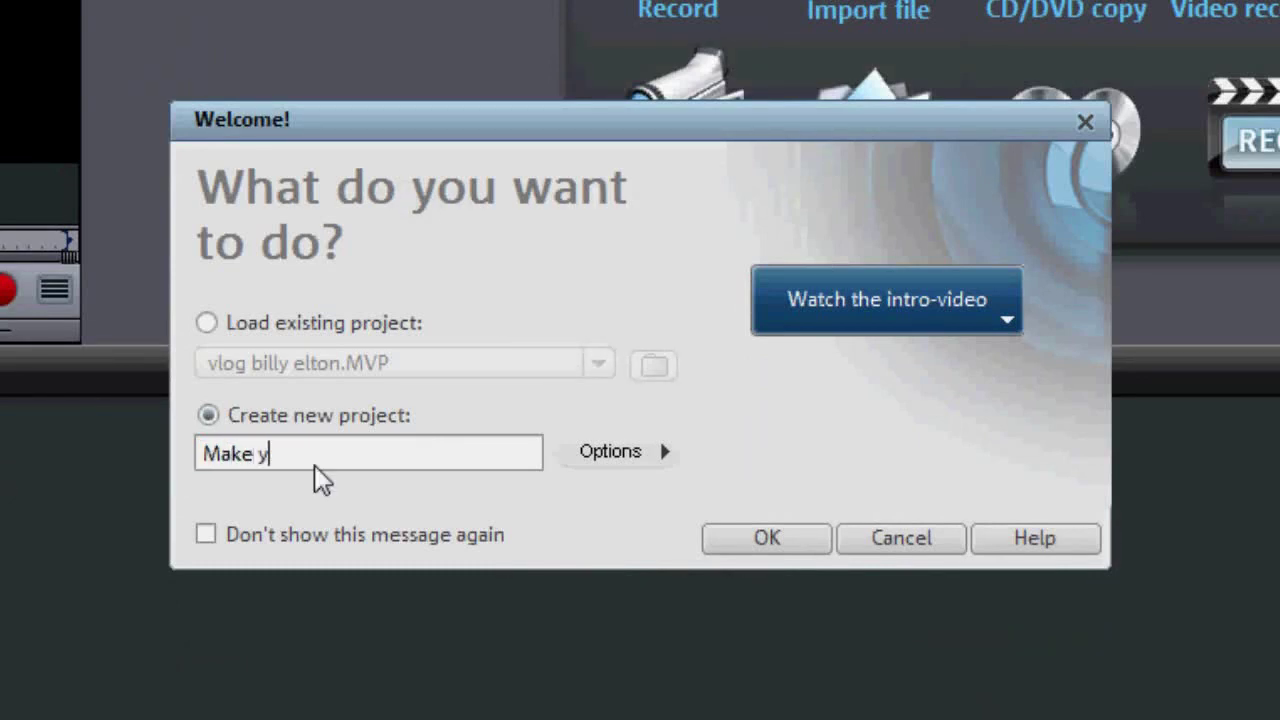
type("our own ")
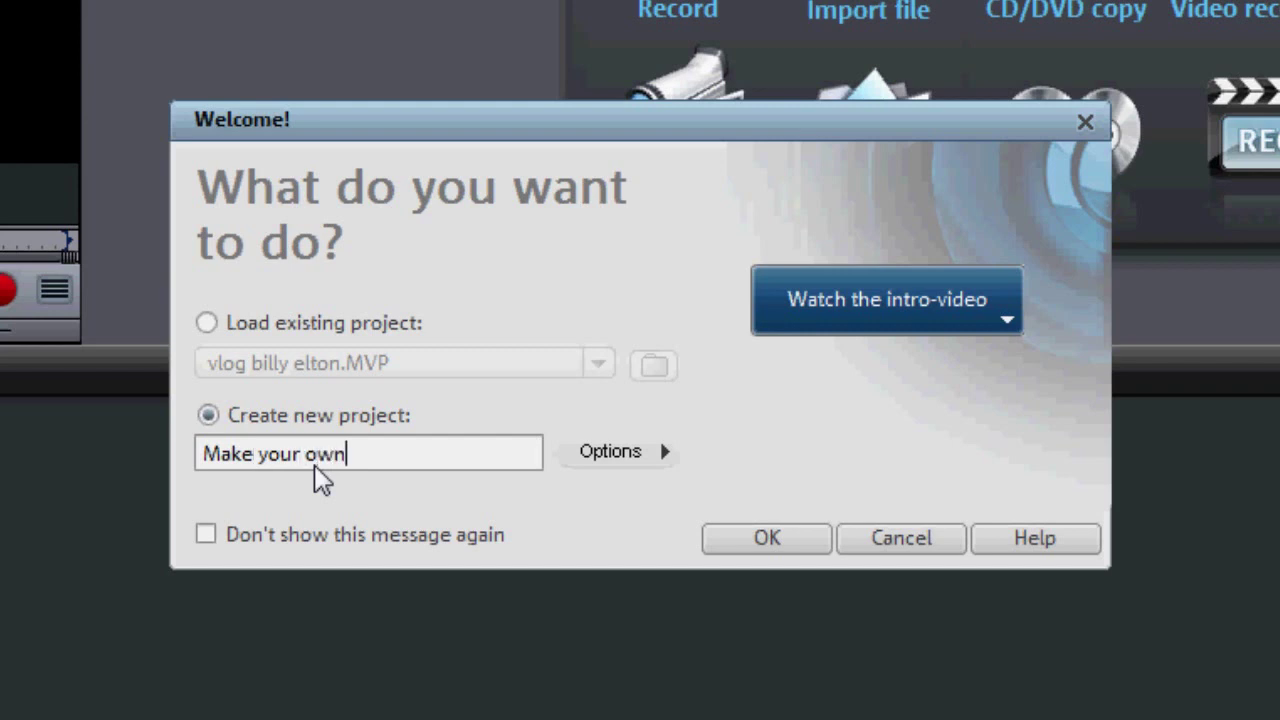
type("DVD")
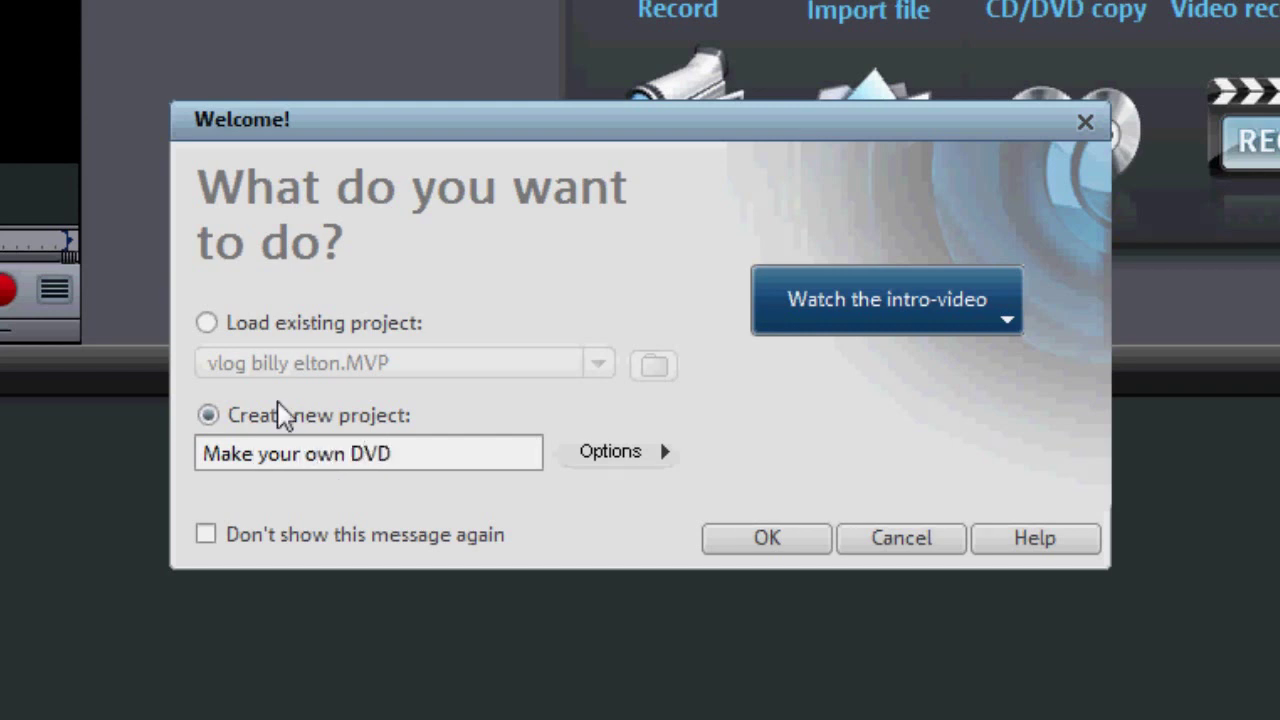
left_click(206, 534)
left_click(737, 545)
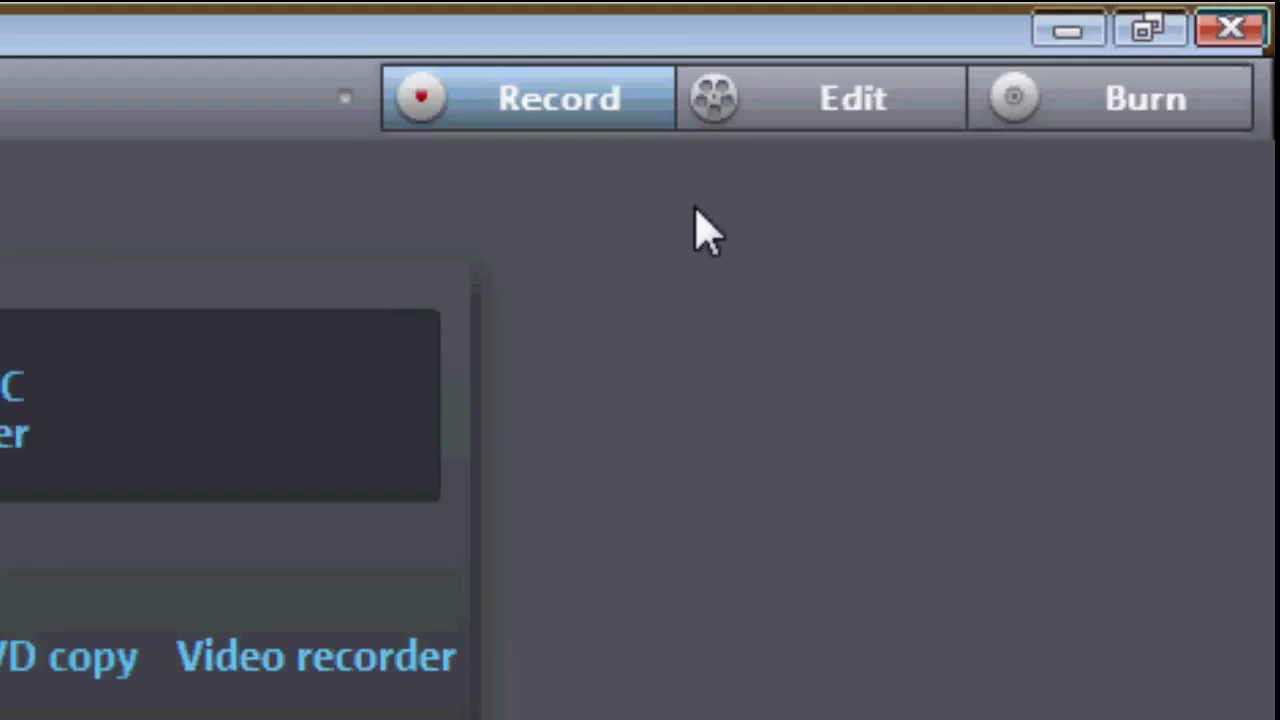
- Switch to the Edit workspace, browse the Videos folder and select eat.wmv
left_click(740, 103)
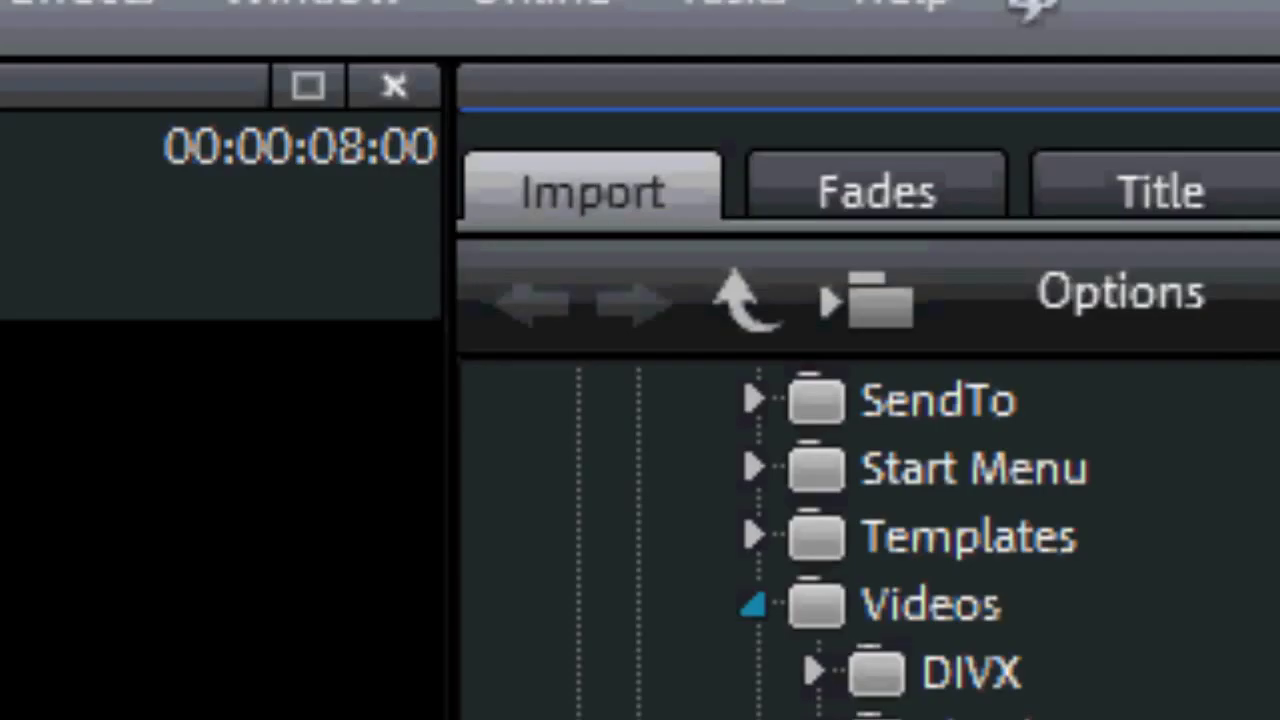
left_click(946, 606)
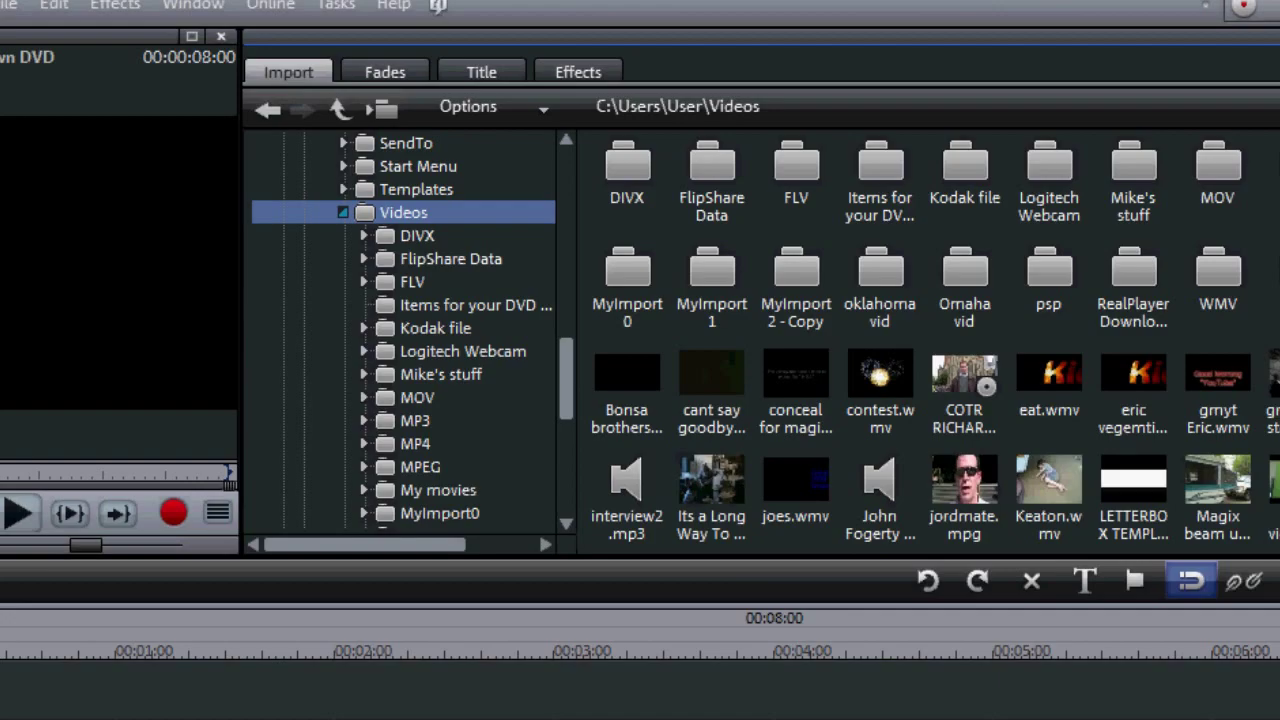
scroll(930, 340, "down", 1)
left_click(1049, 278)
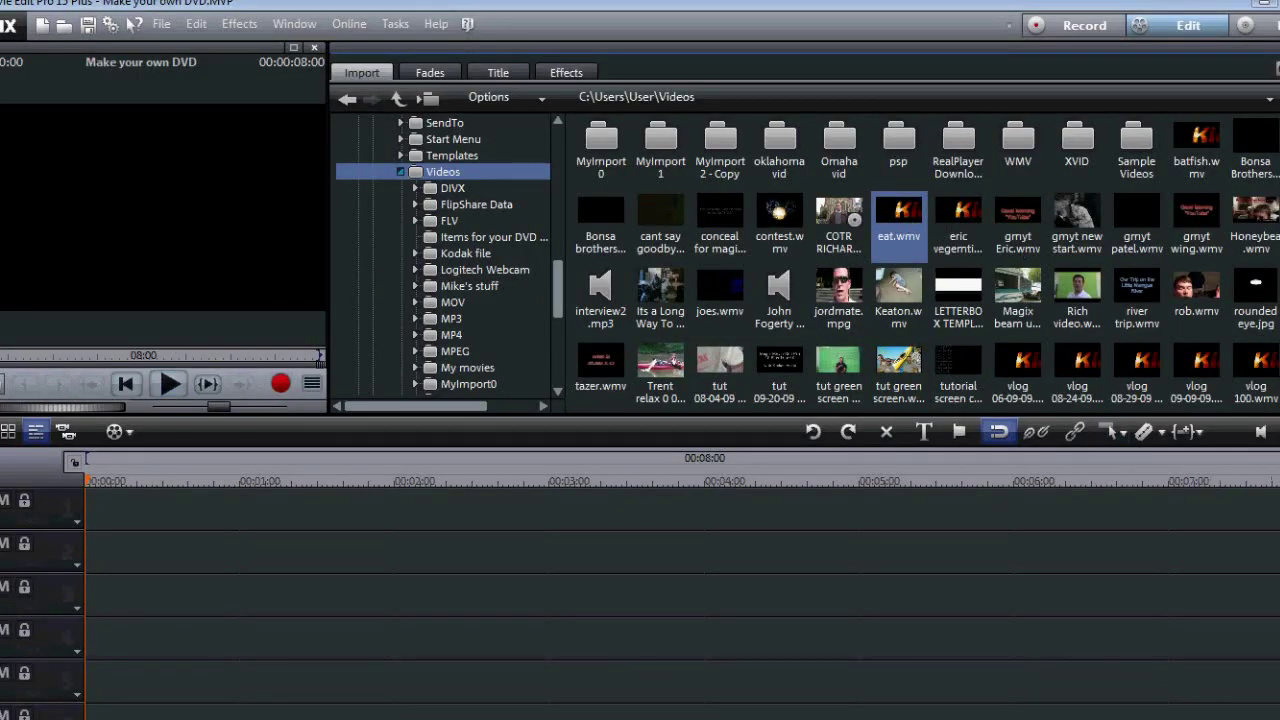
- Add vlog 08-24-09 to the selection and drop all three clips on track 1 with 'Do not adjust'
left_click(1075, 370, "ctrl")
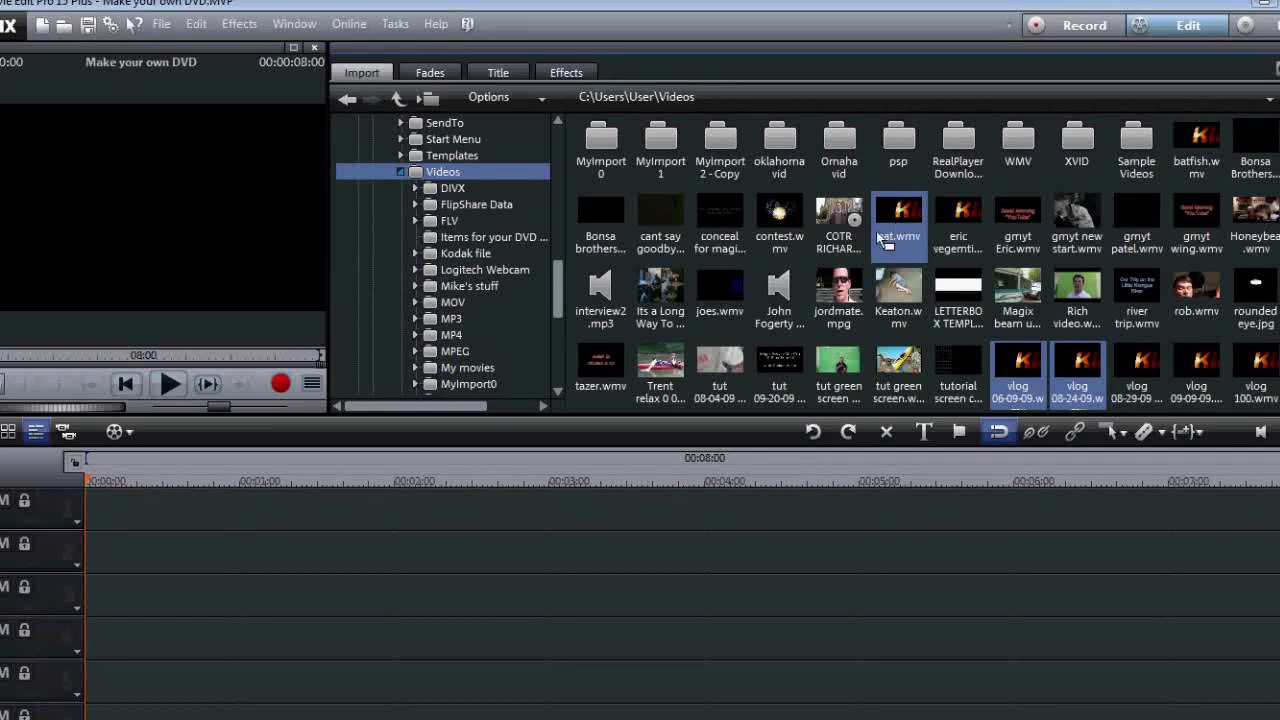
left_click_drag(886, 242, 134, 528)
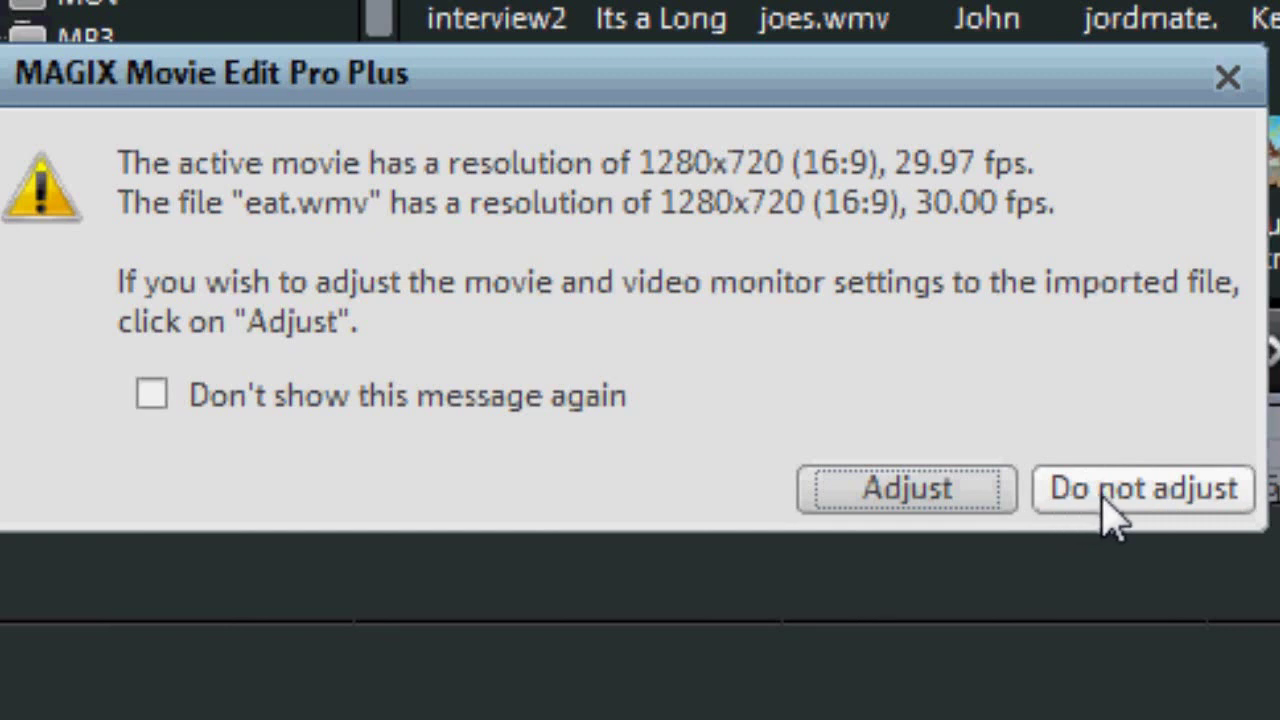
left_click(1107, 505)
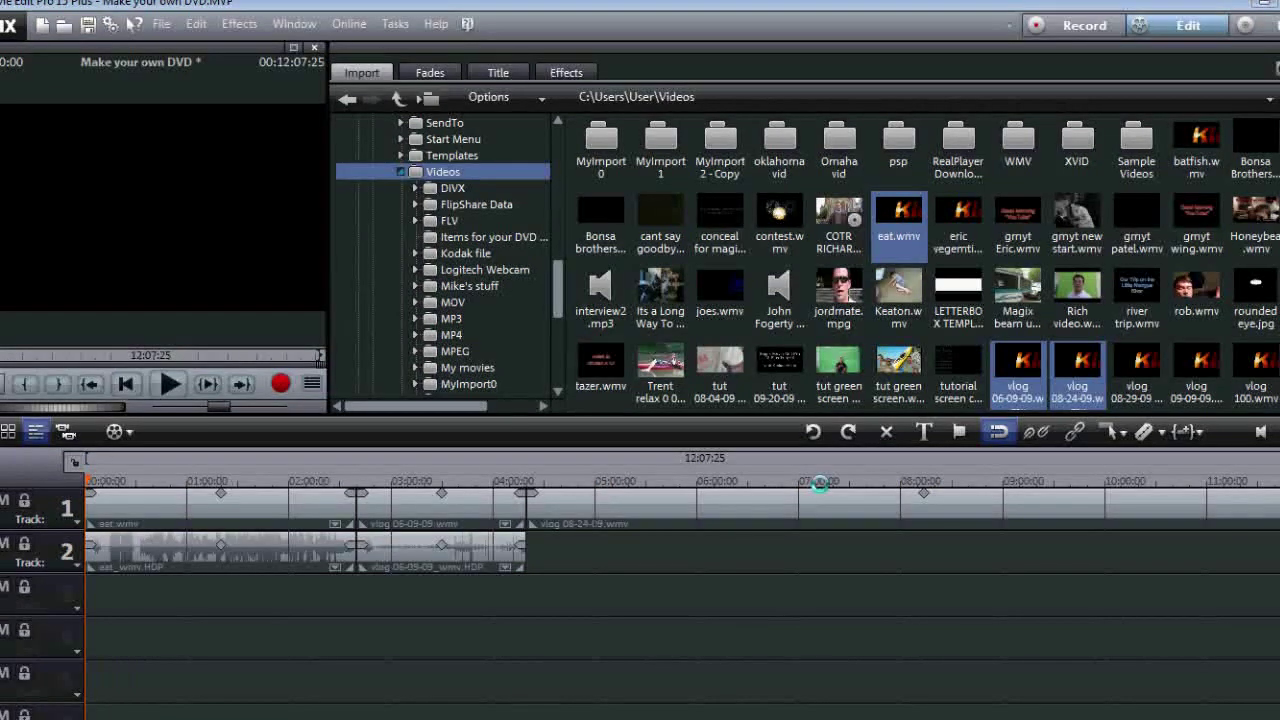
- Select each of the three timeline clips and preview the movie at several points
left_click(308, 502)
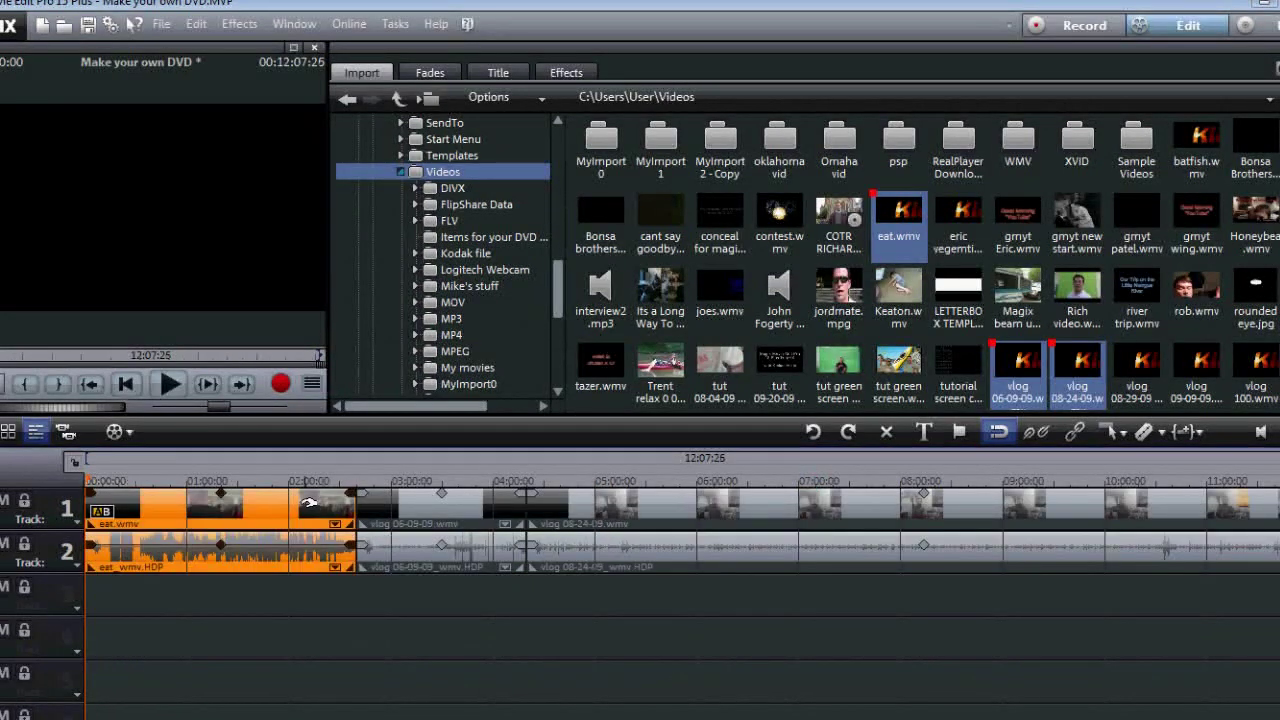
left_click(449, 517)
left_click(603, 523)
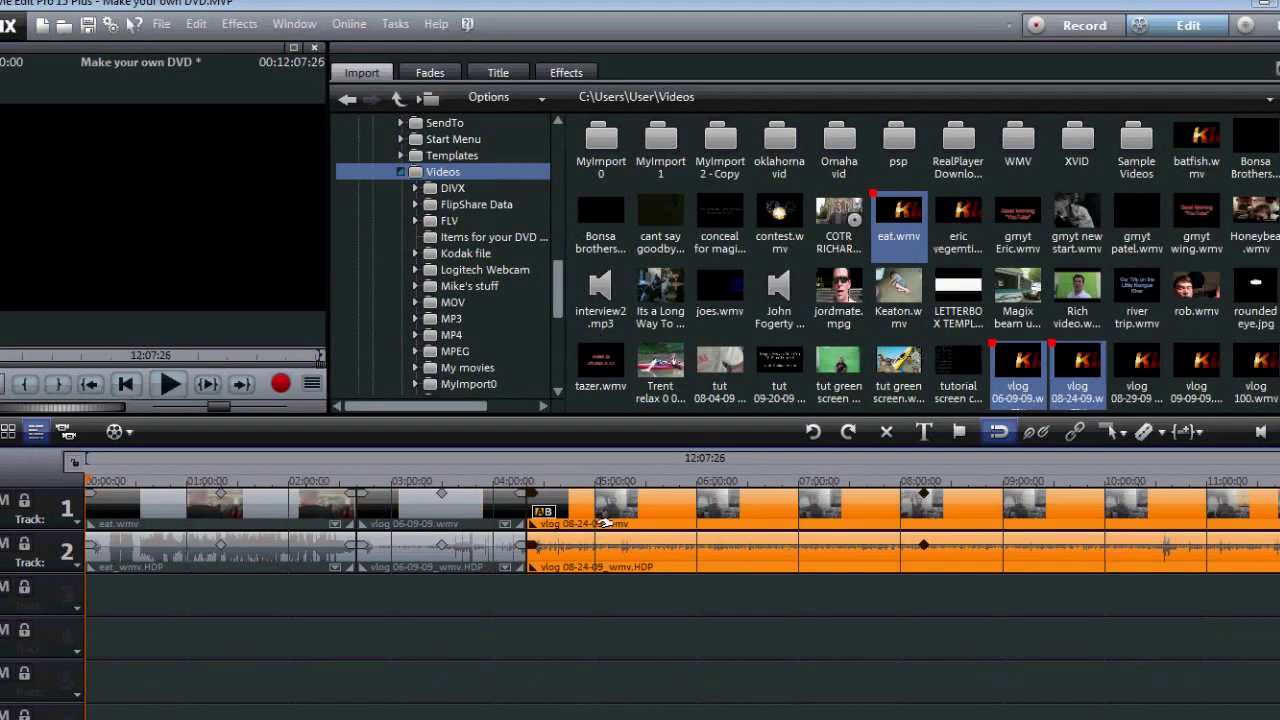
left_click(556, 483)
left_click(420, 481)
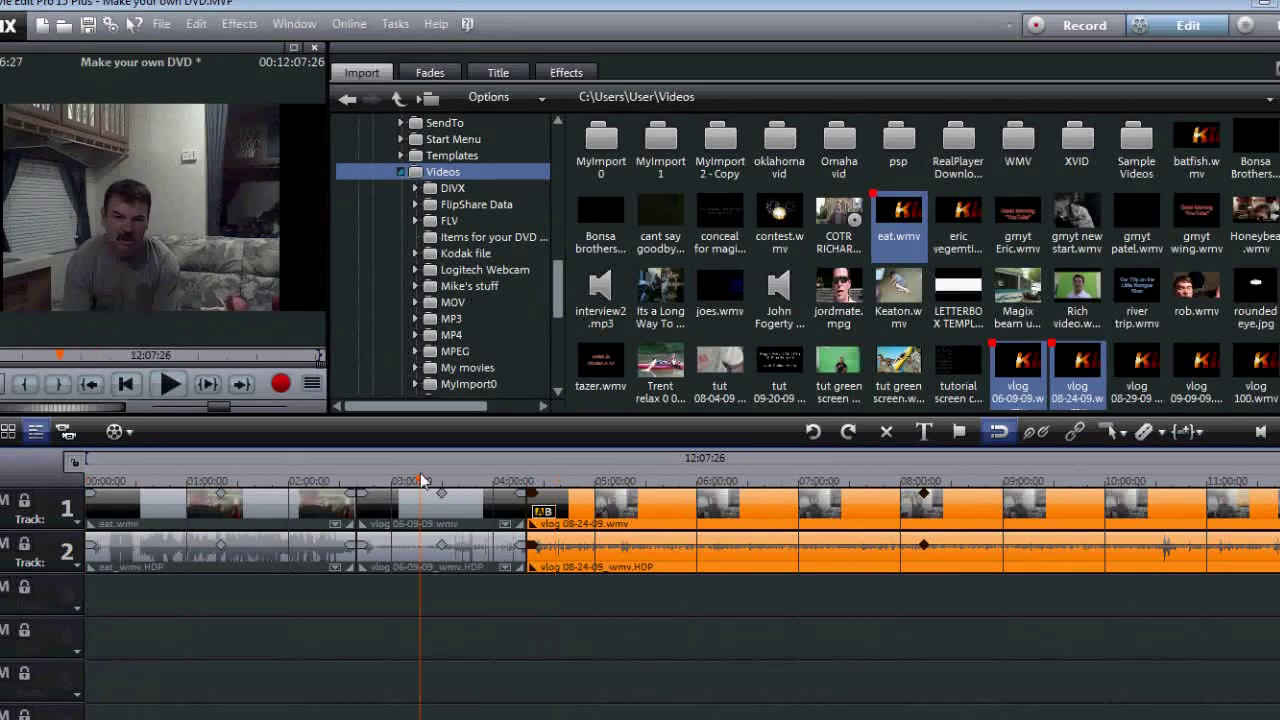
left_click(253, 481)
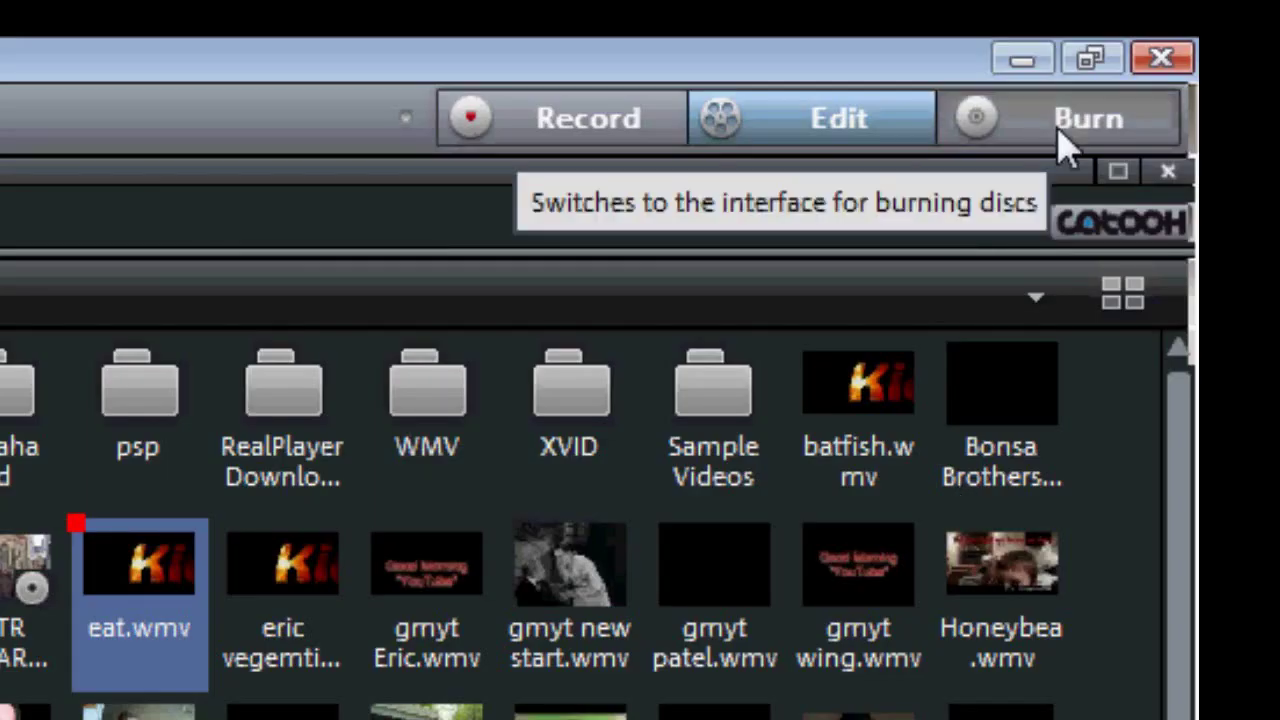
- Go to Burn and choose 'Automatic marker' to create chapter markers at each clip
left_click(1062, 138)
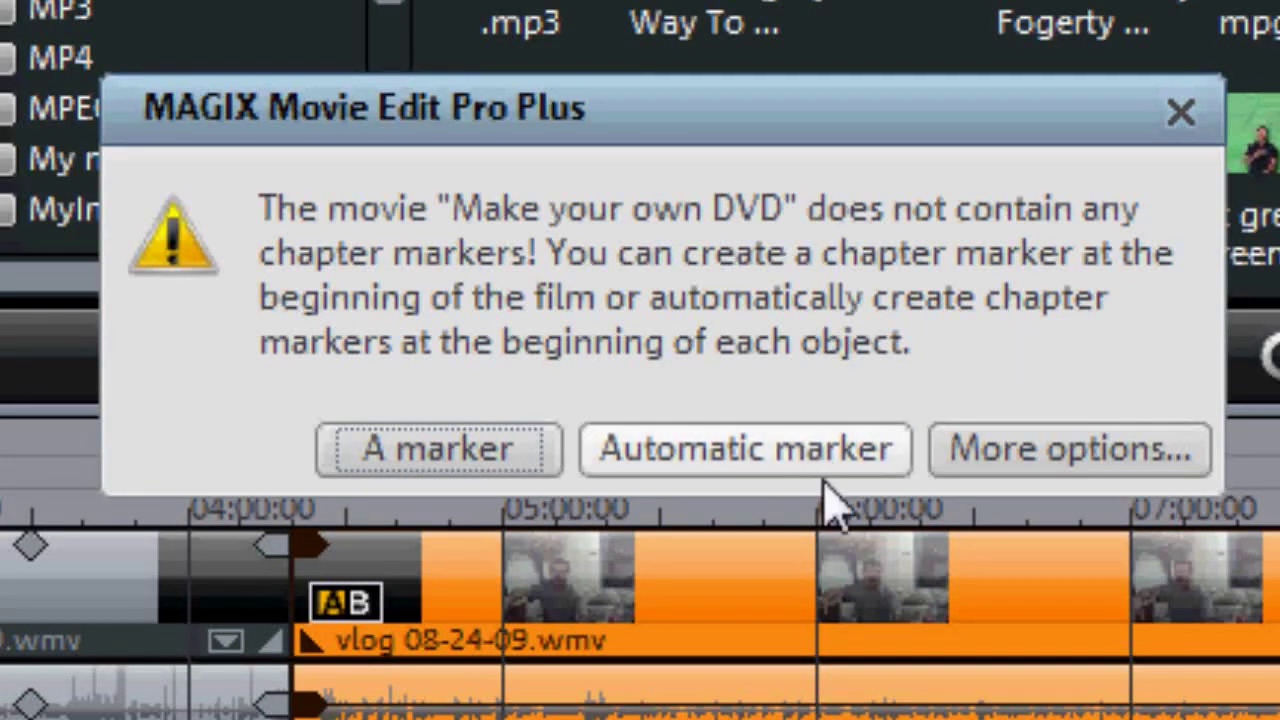
left_click(740, 462)
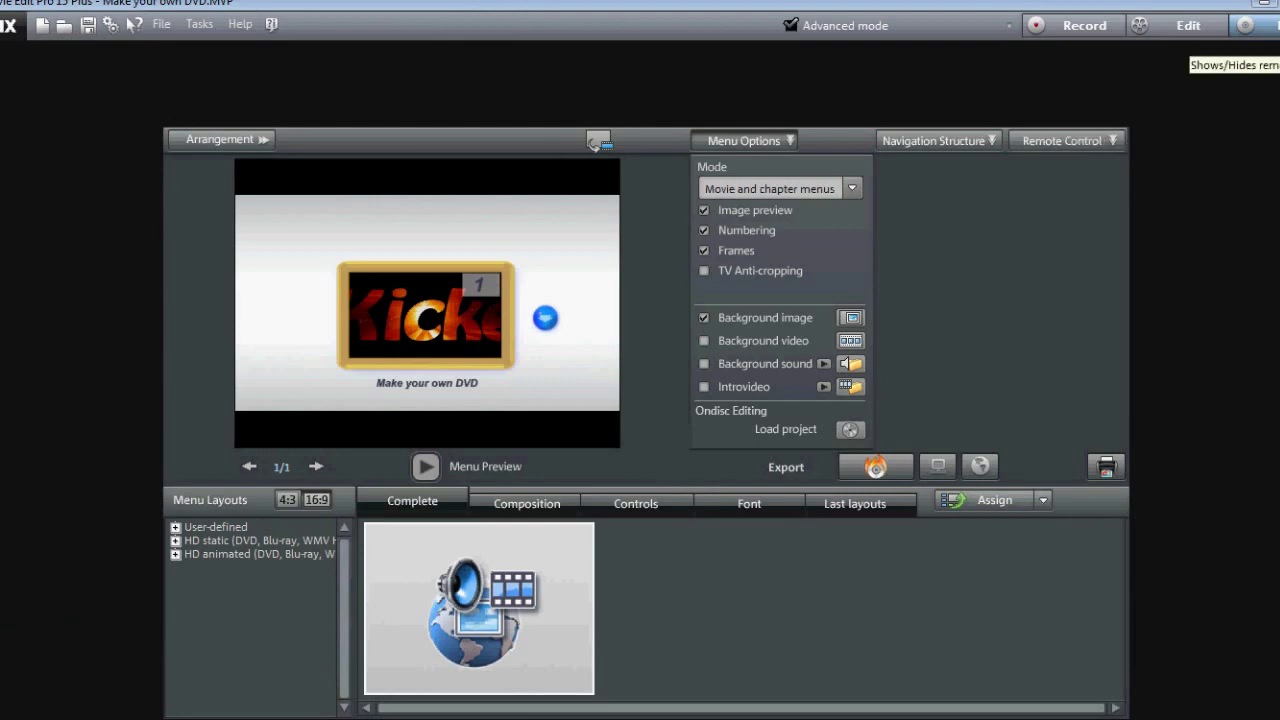
- Return to the timeline without saving and move the playhead toward two minutes
left_click(1188, 25)
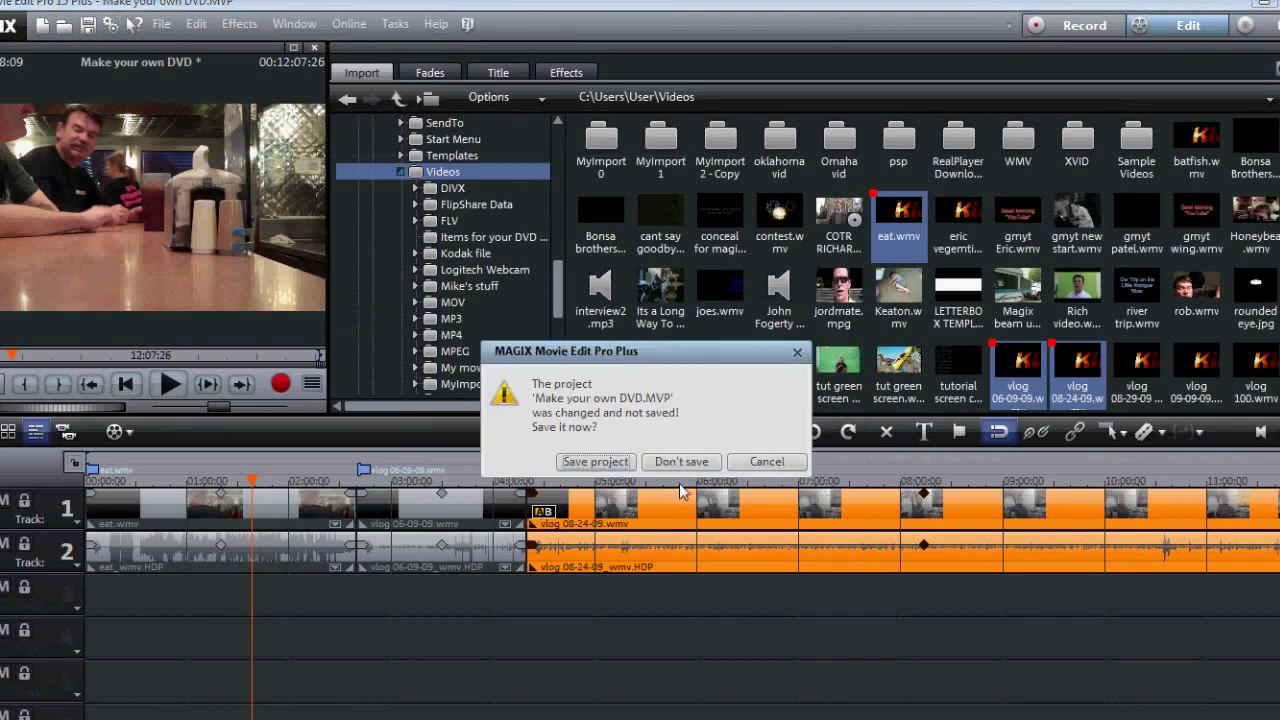
left_click(797, 352)
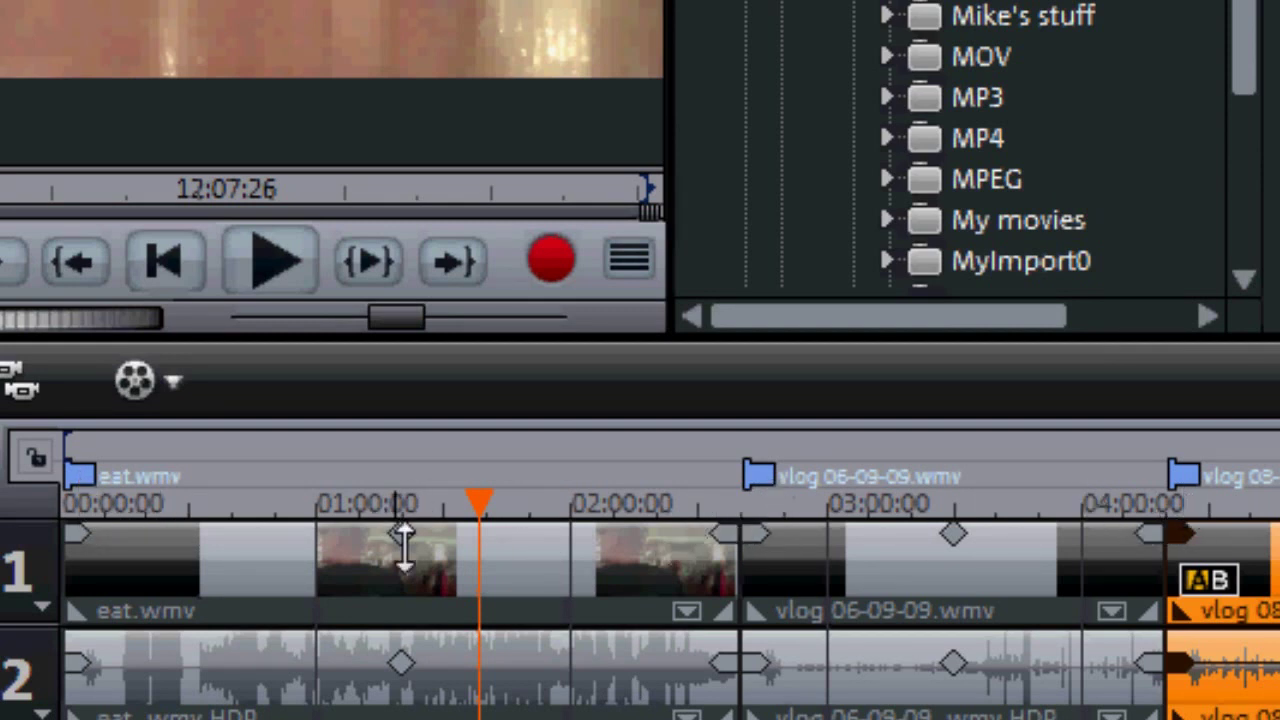
left_click_drag(480, 494, 563, 494)
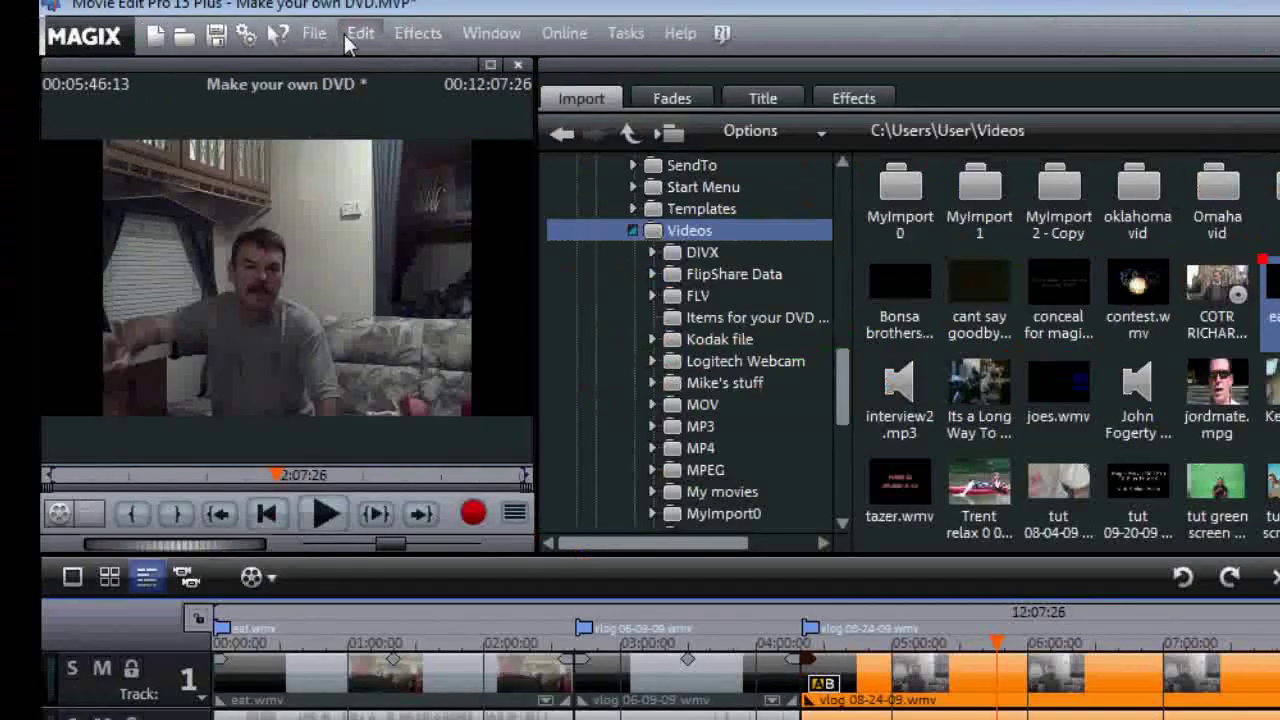
- Check the Edit > Marker commands, then go back to the DVD menu screen
left_click(194, 26)
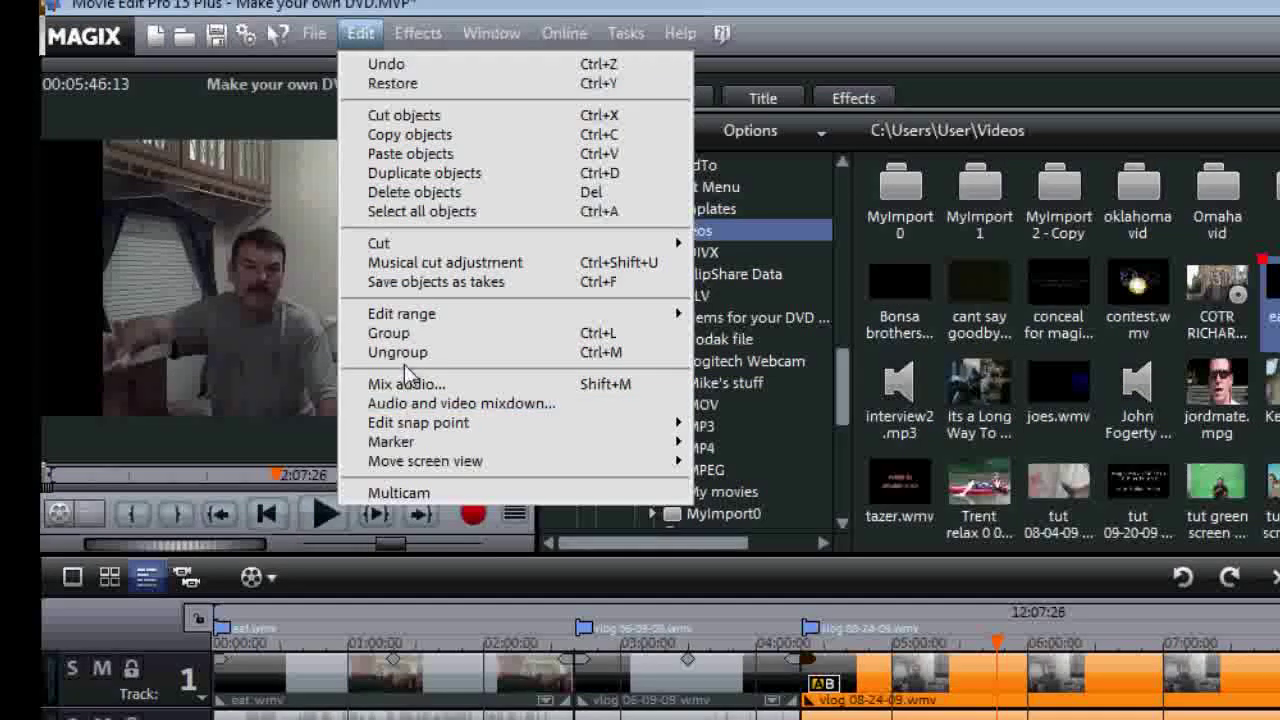
mouse_move(414, 440)
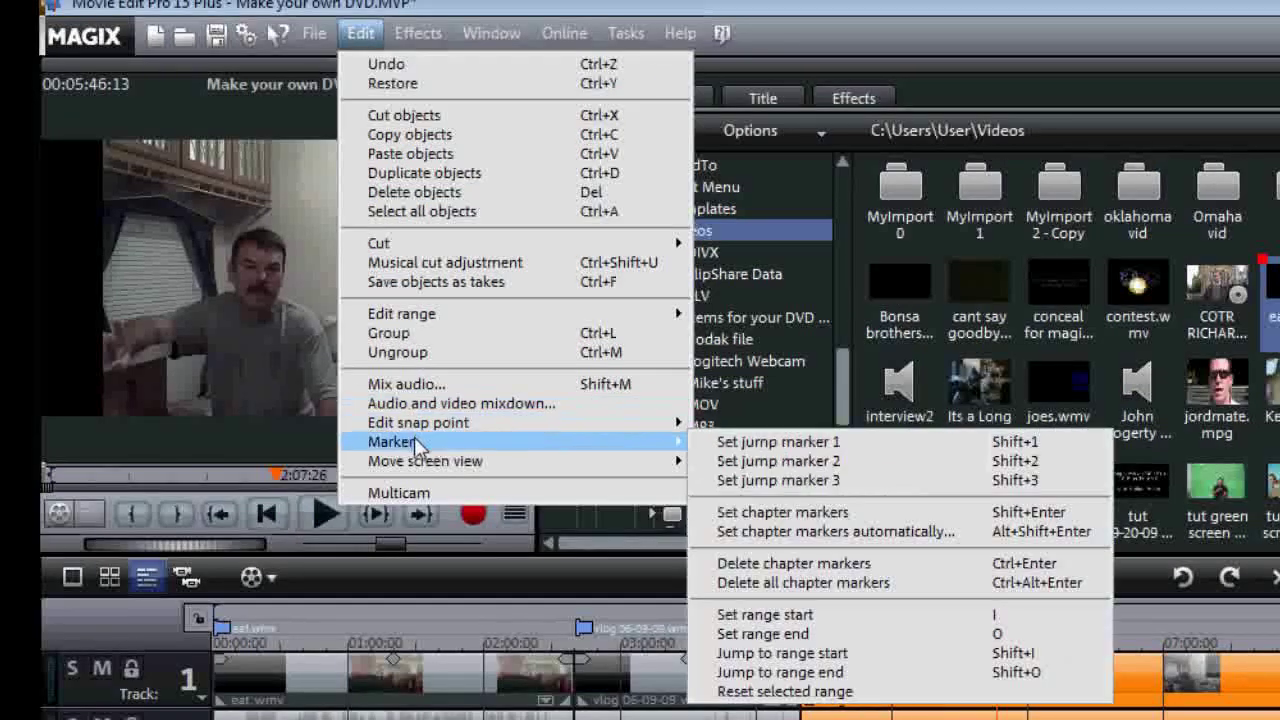
left_click(812, 525)
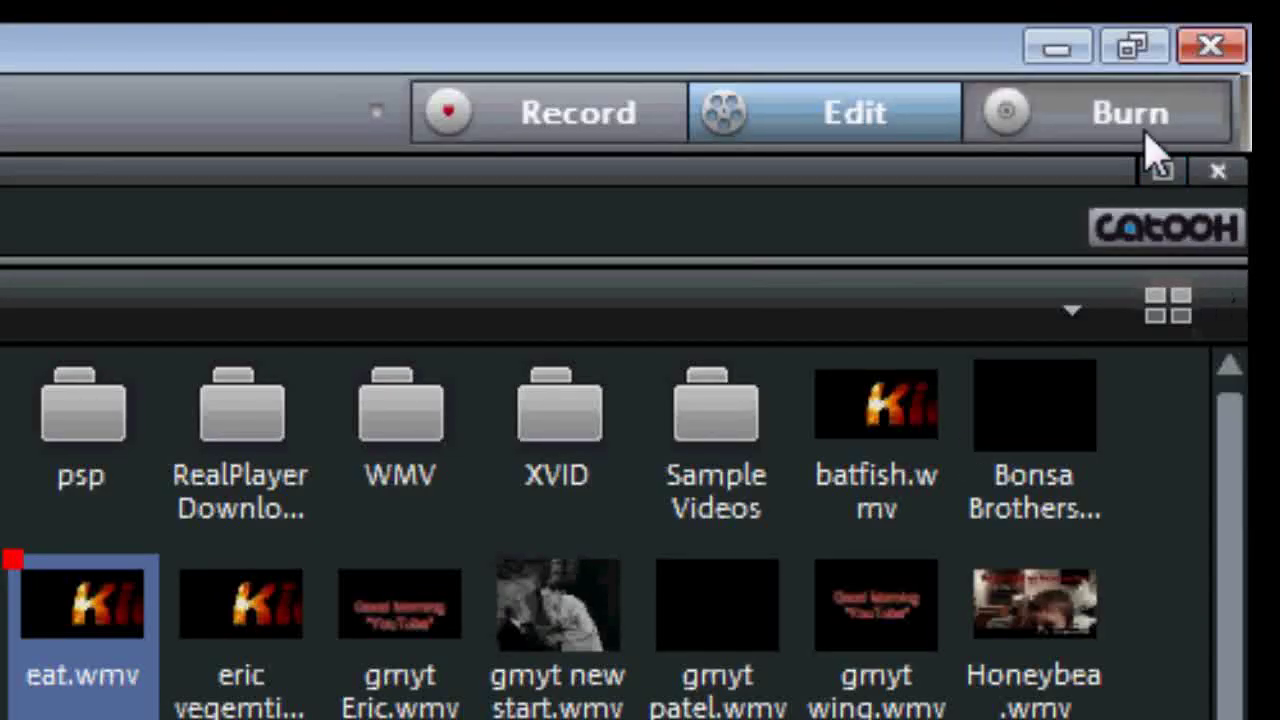
left_click(1148, 138)
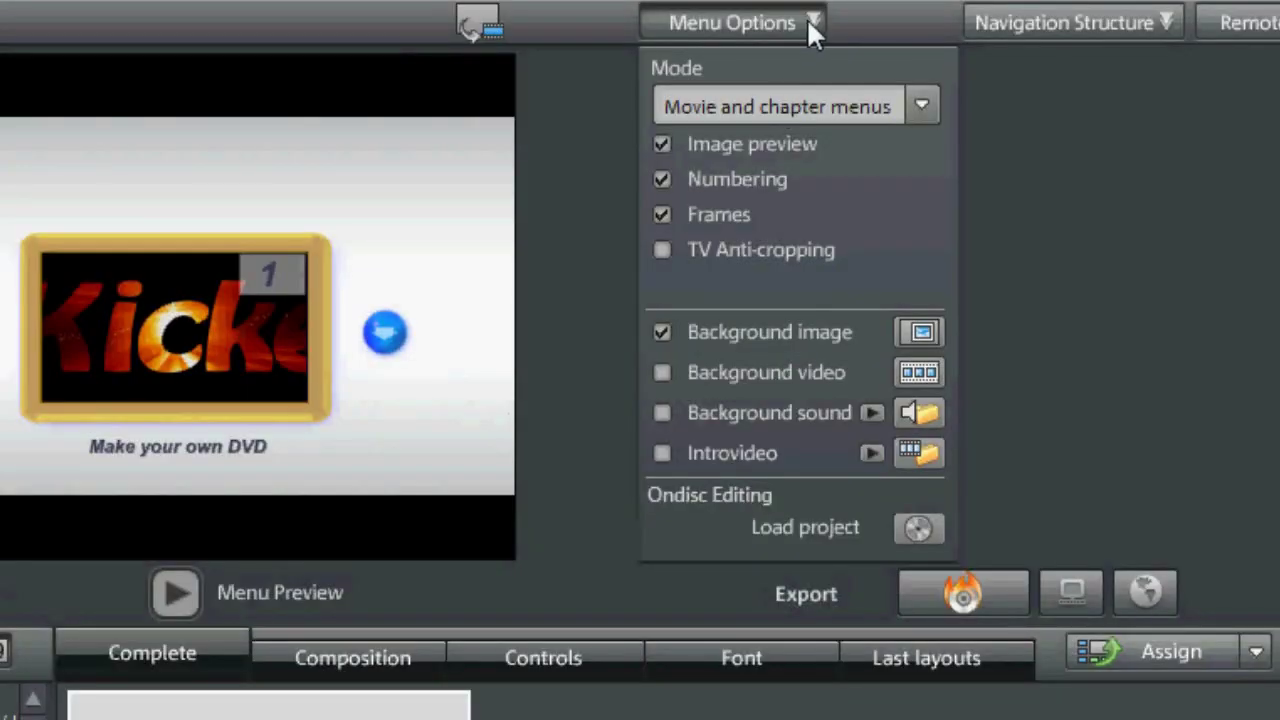
- Hide and reshow the Menu Options panel, leaving Mode on 'Movie and chapter menus'
left_click(812, 24)
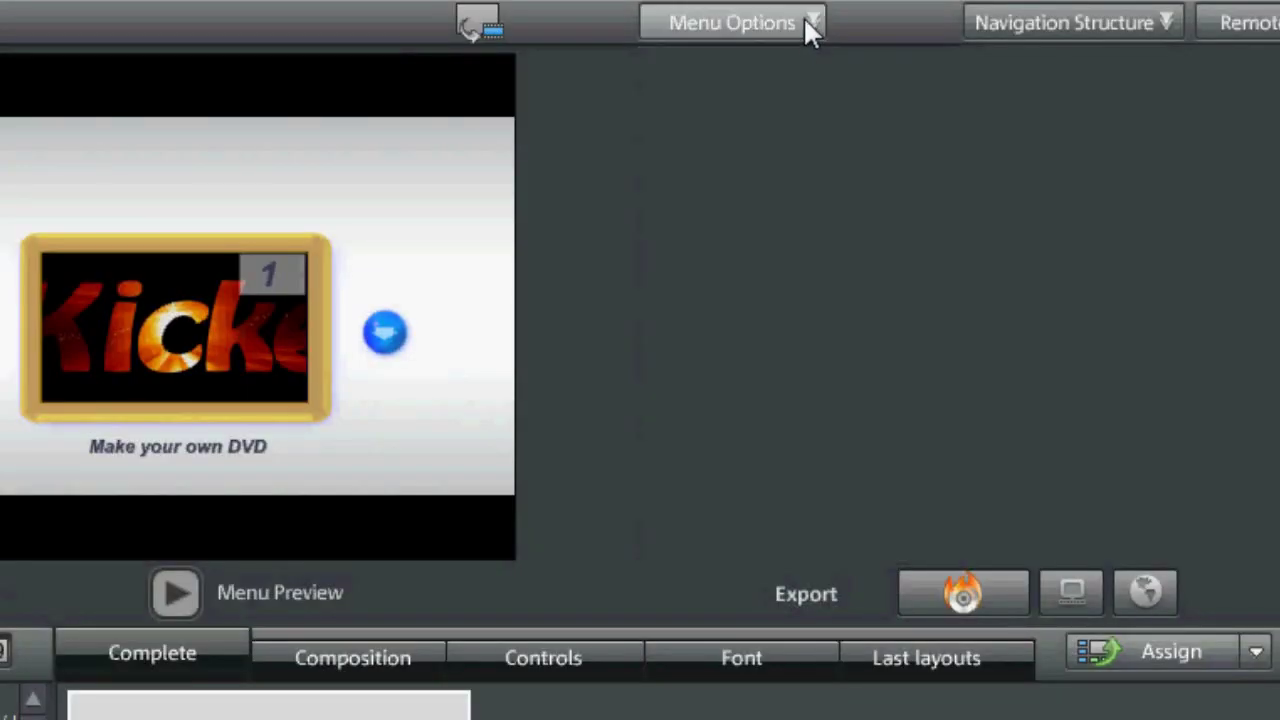
left_click(806, 20)
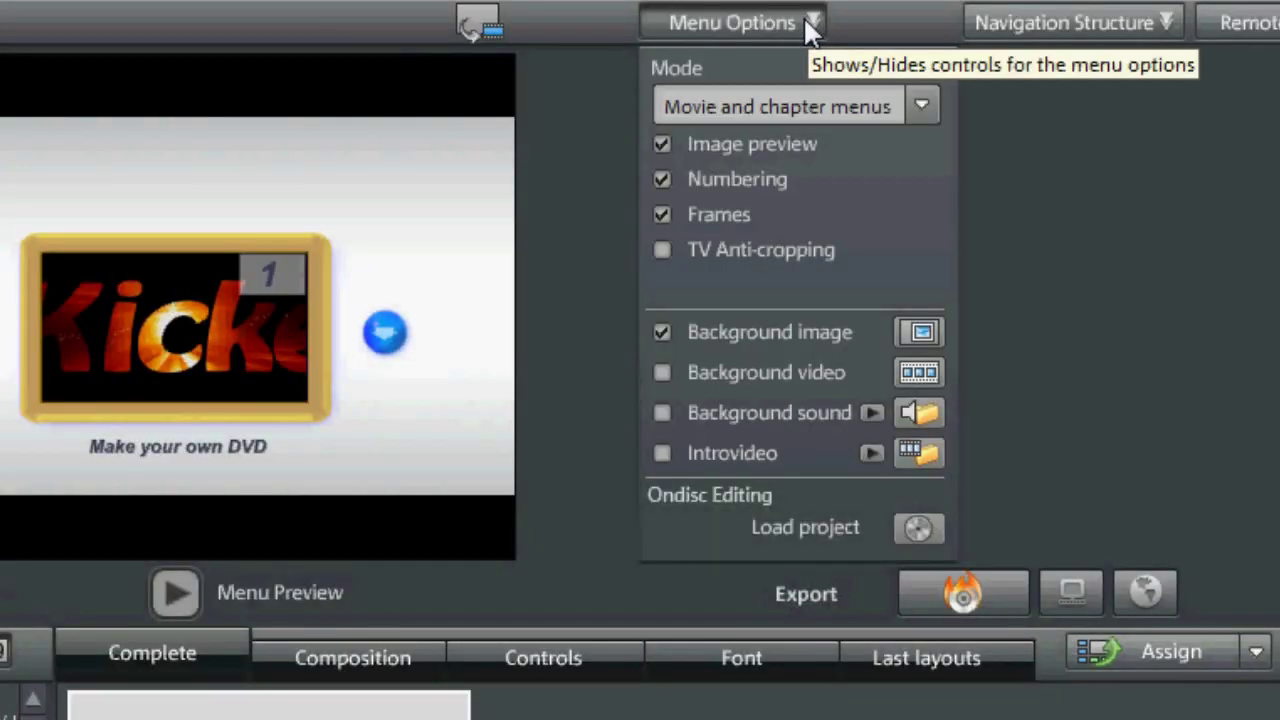
left_click(921, 106)
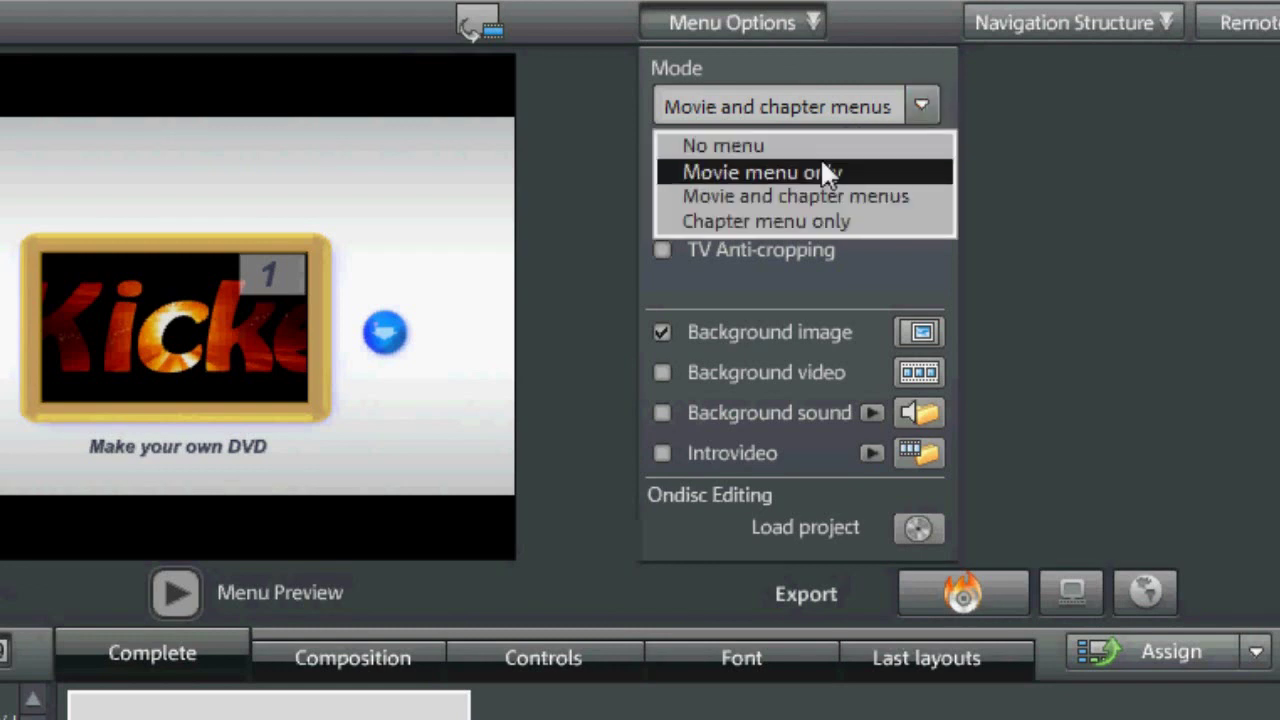
left_click(1141, 162)
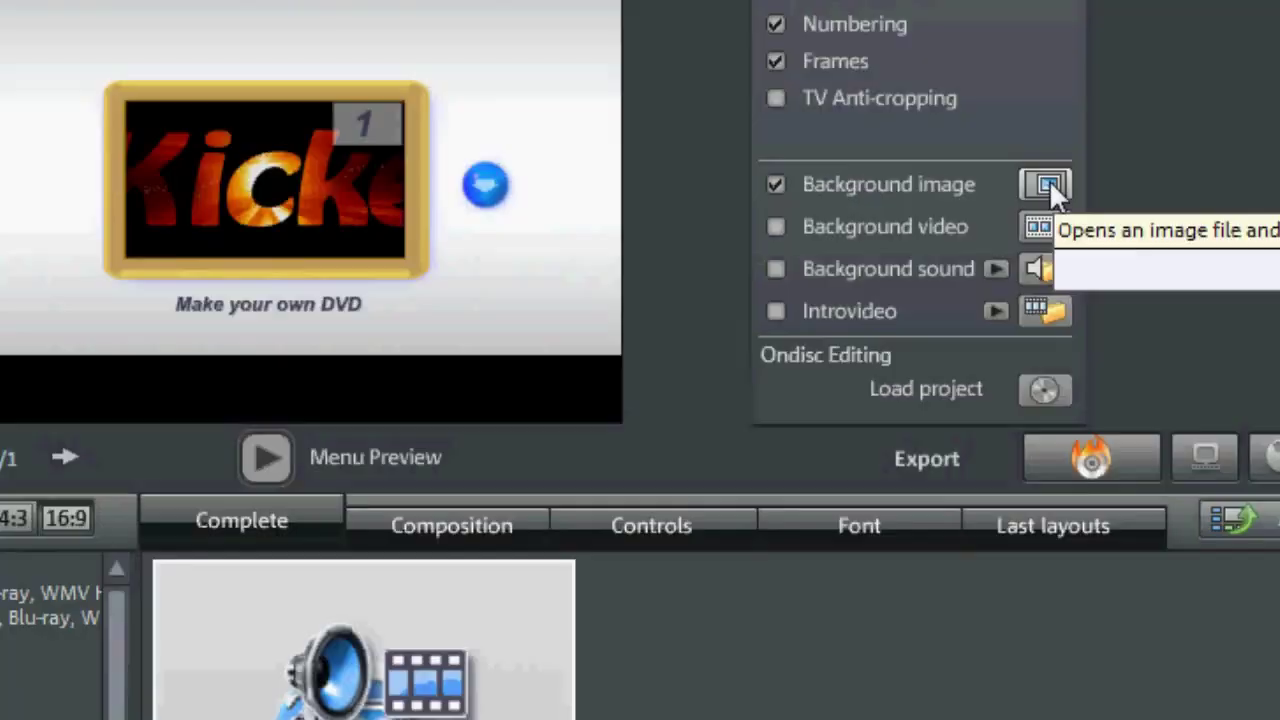
- Open the menu background image settings, browse for another picture, then cancel and close unchanged
left_click(1046, 184)
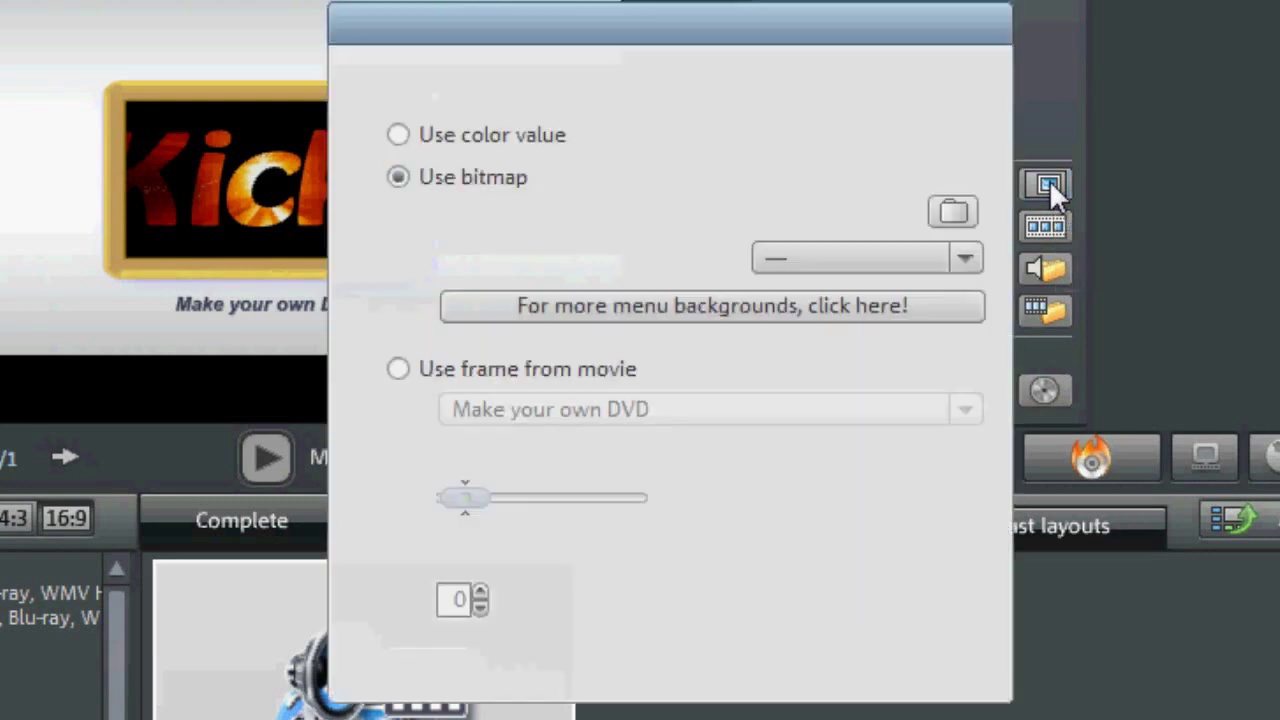
left_click(953, 213)
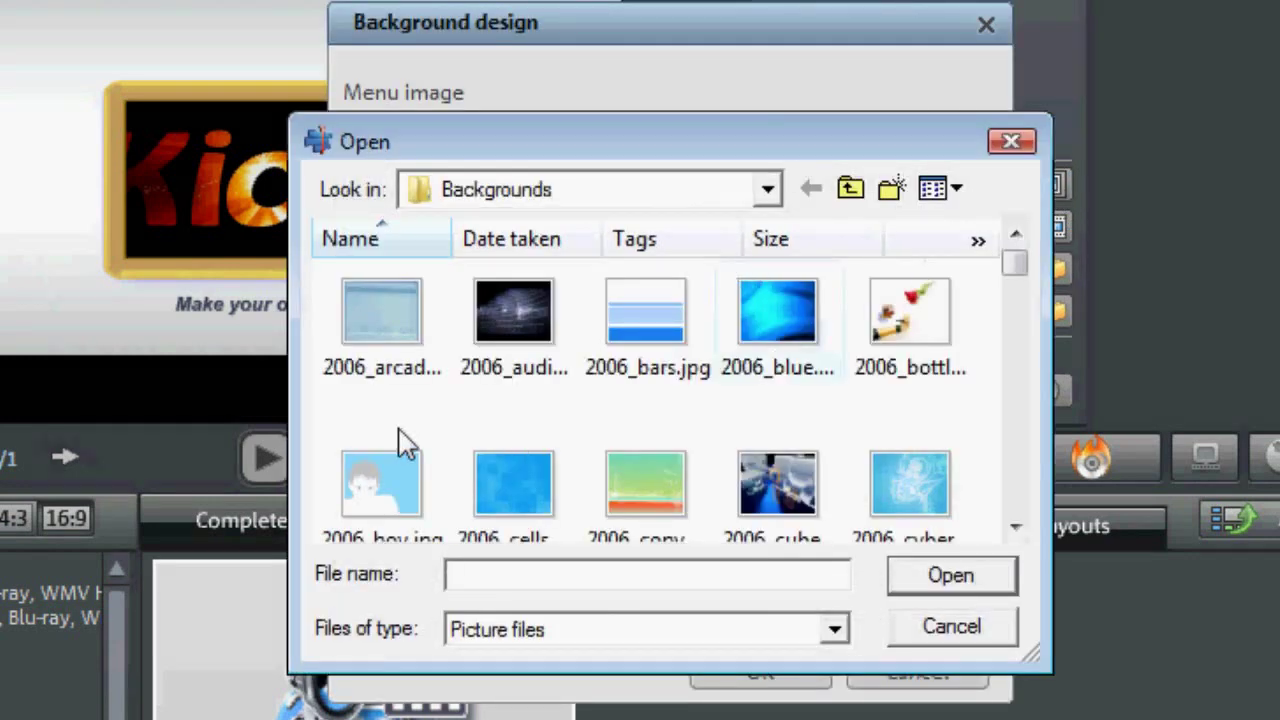
left_click(1006, 140)
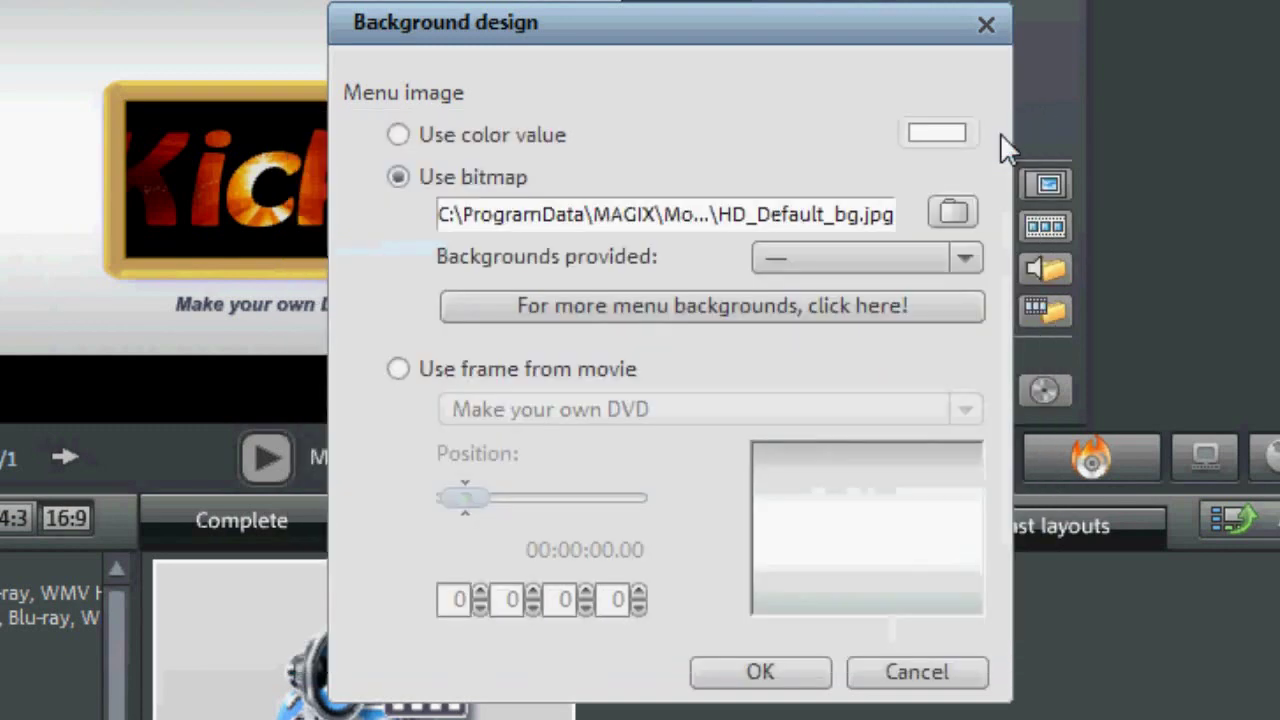
left_click(984, 22)
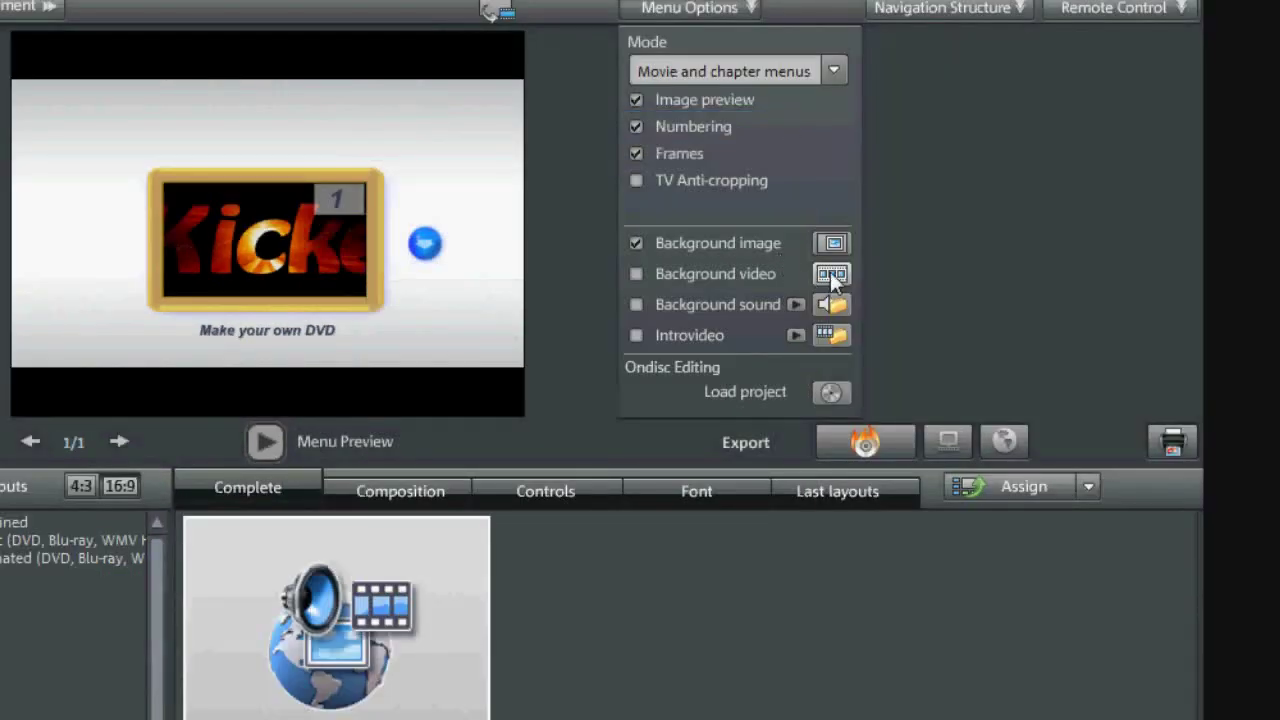
- Reopen Background design, try 'Use other video', browse to the Videos folder, and cancel
left_click(832, 275)
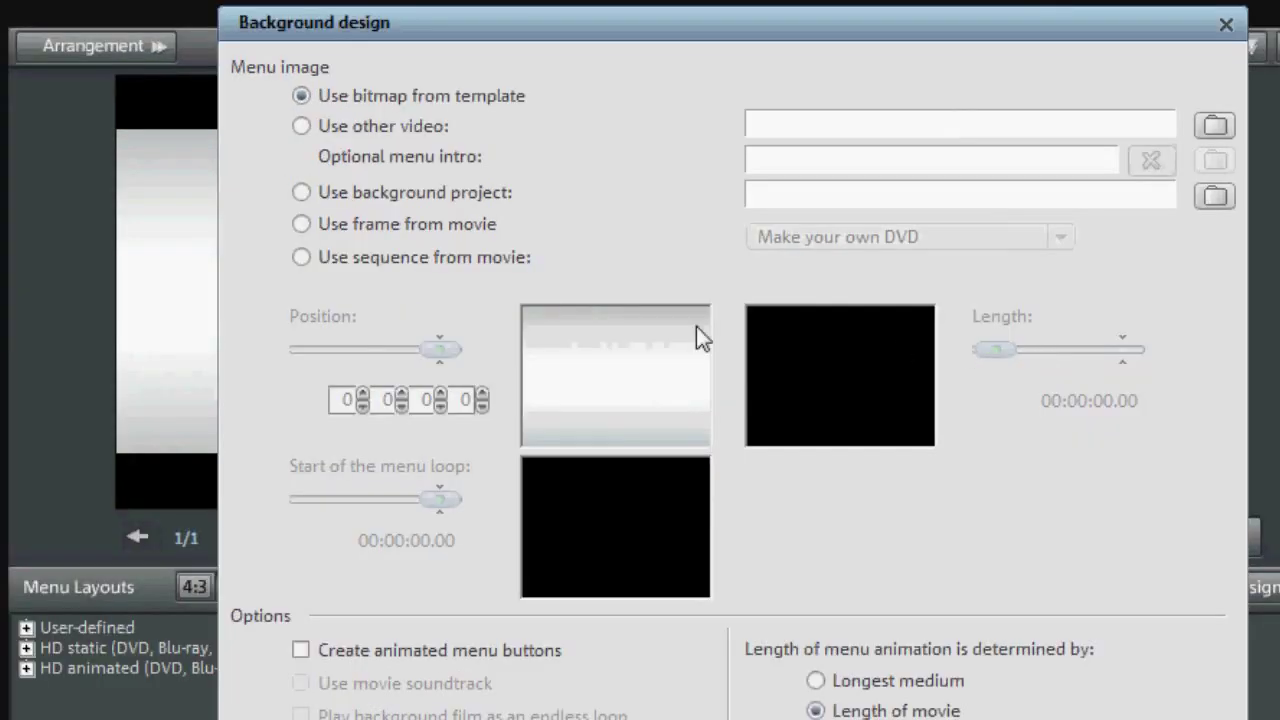
left_click(302, 126)
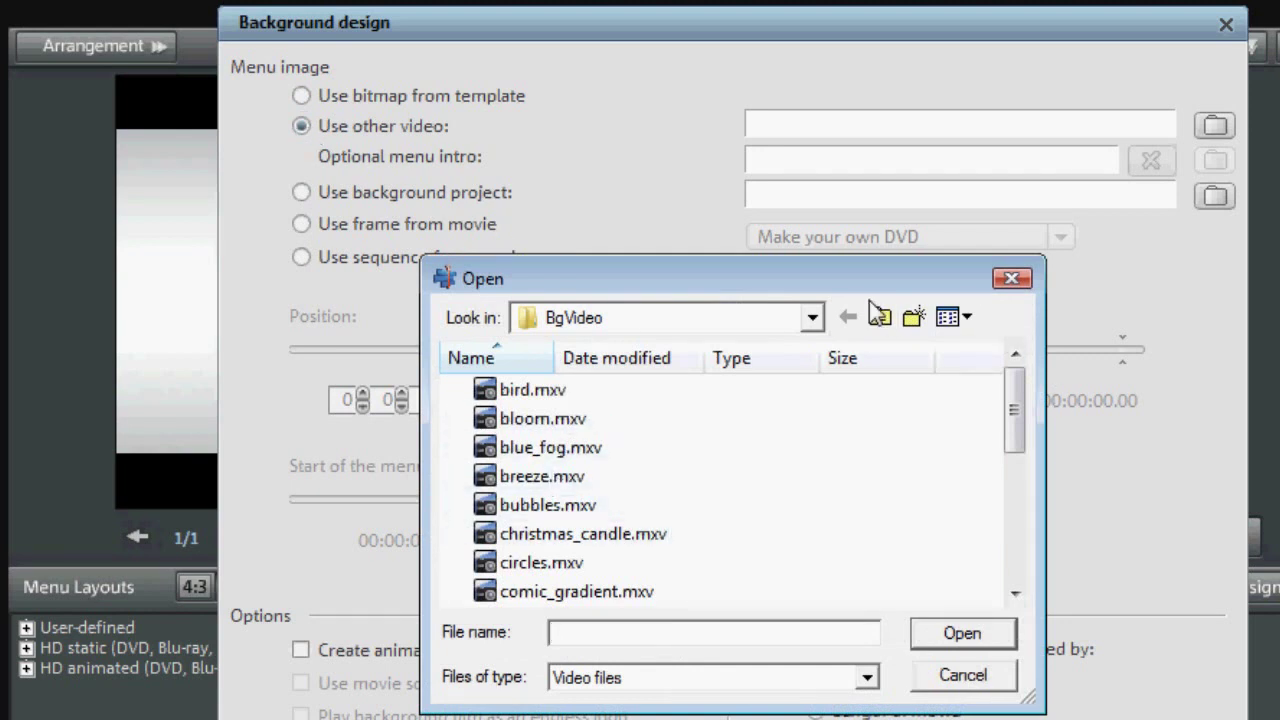
left_click(813, 318)
left_click(818, 325)
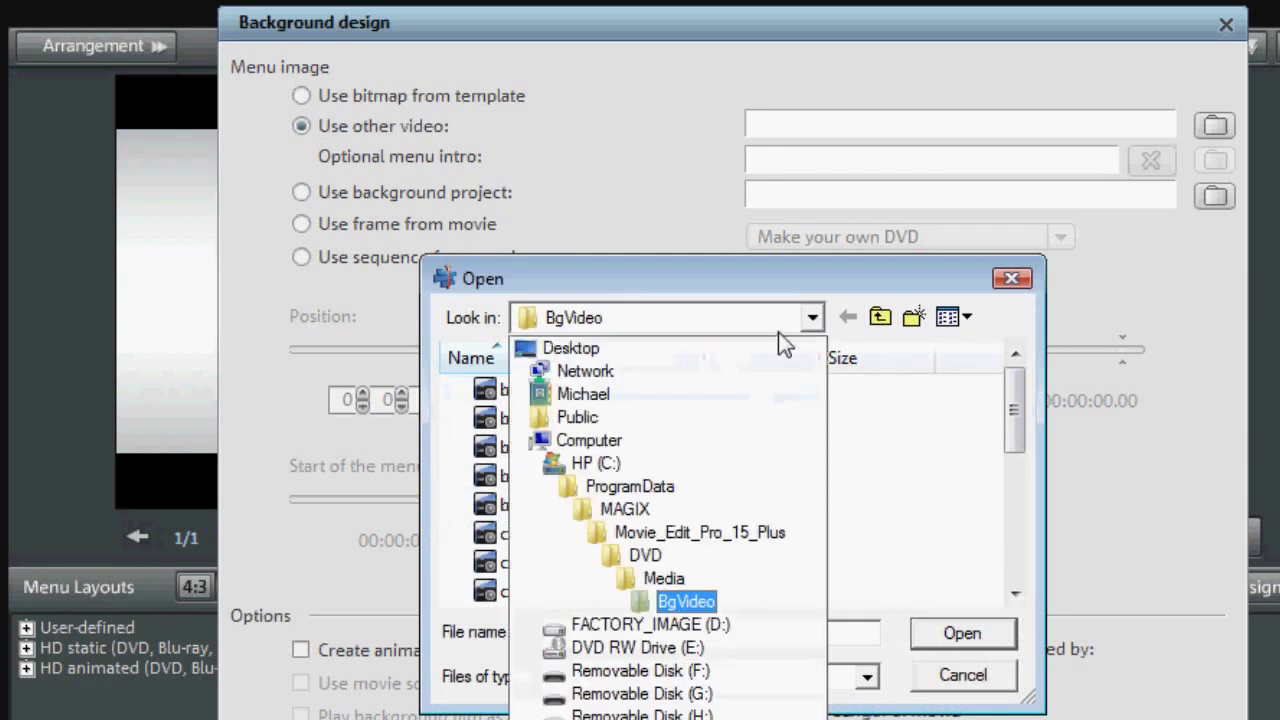
left_click(621, 395)
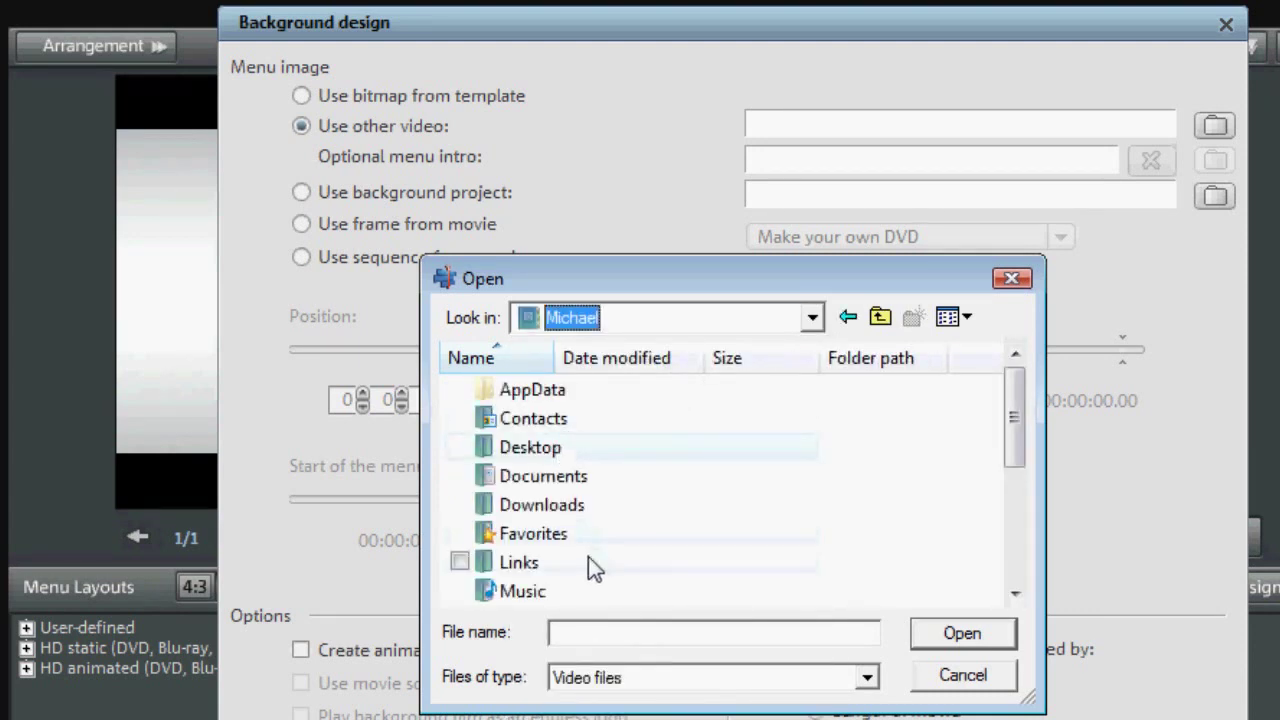
left_click_drag(1019, 430, 1020, 505)
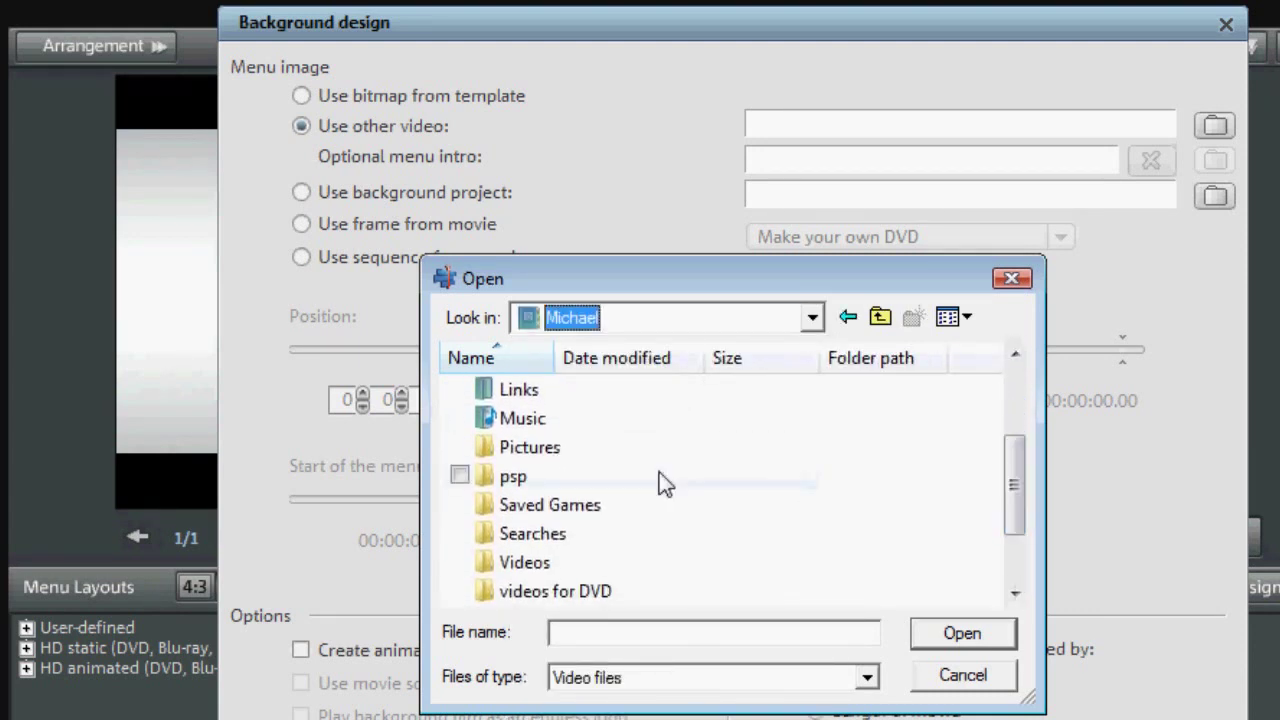
left_click(520, 566)
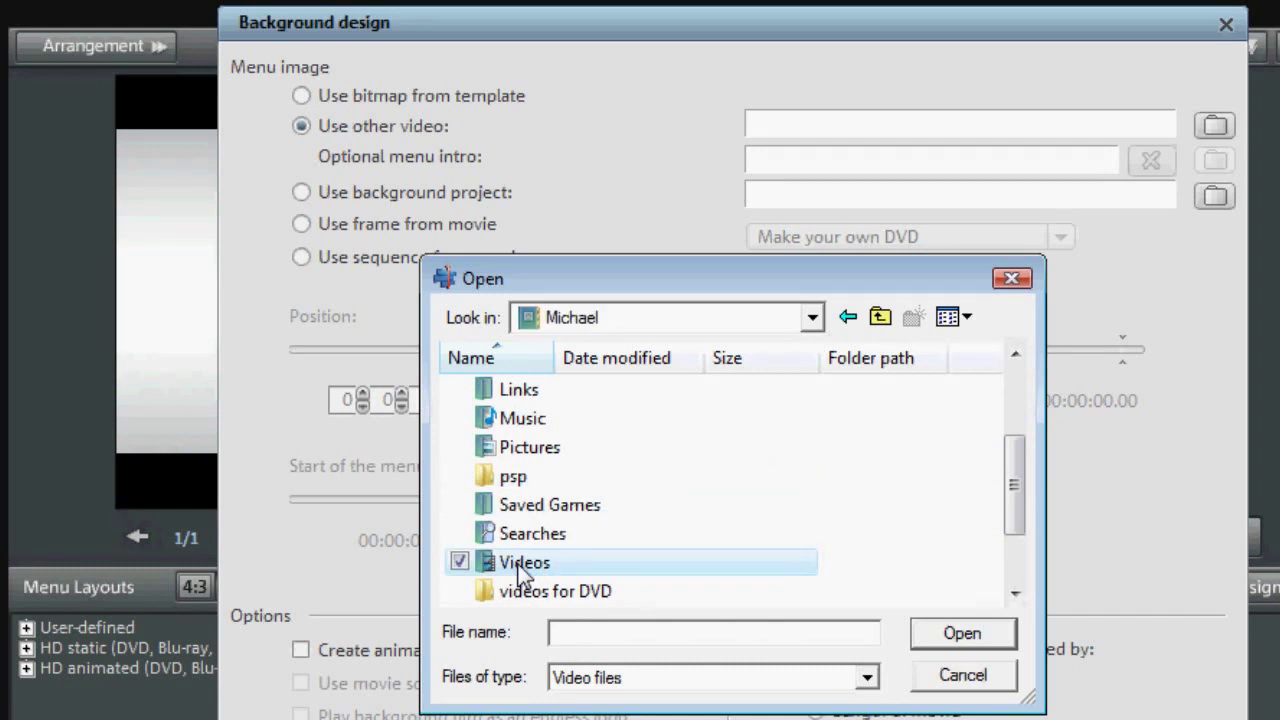
double_click(519, 563)
left_click_drag(1015, 381, 1020, 436)
left_click(1012, 279)
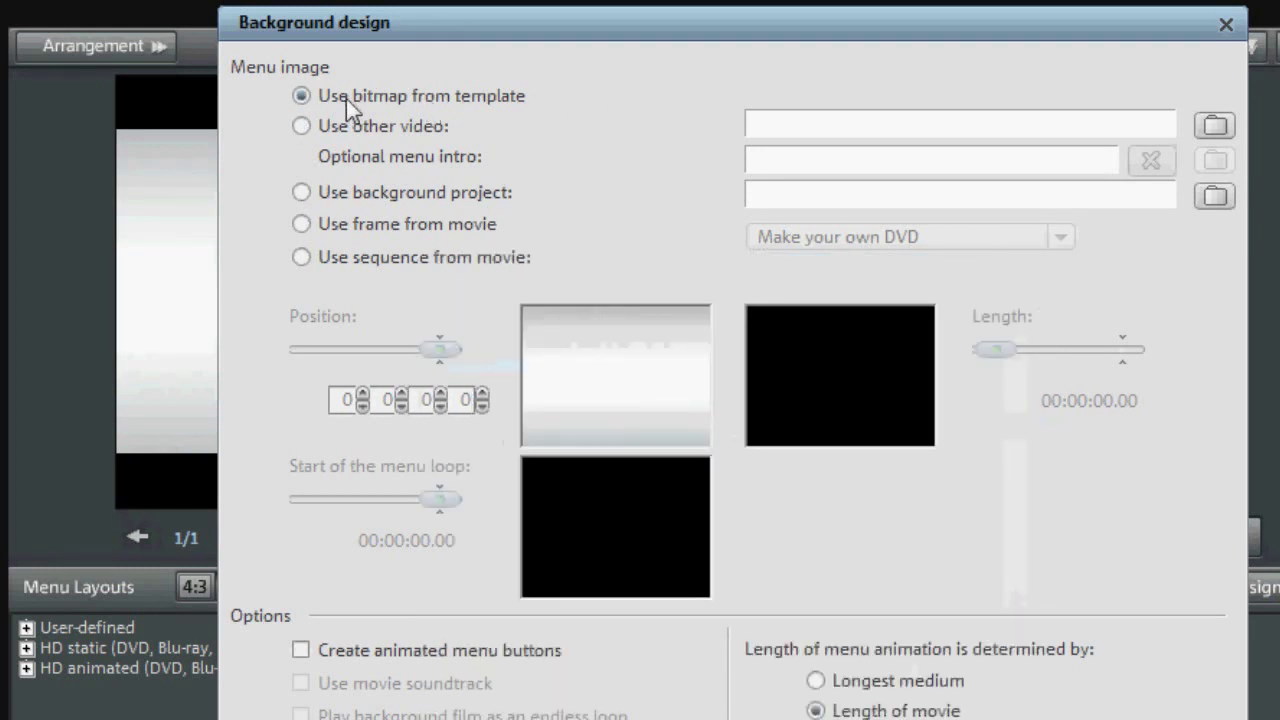
- Close Background design and apply the Popcorn template from the Complete templates
left_click(1226, 25)
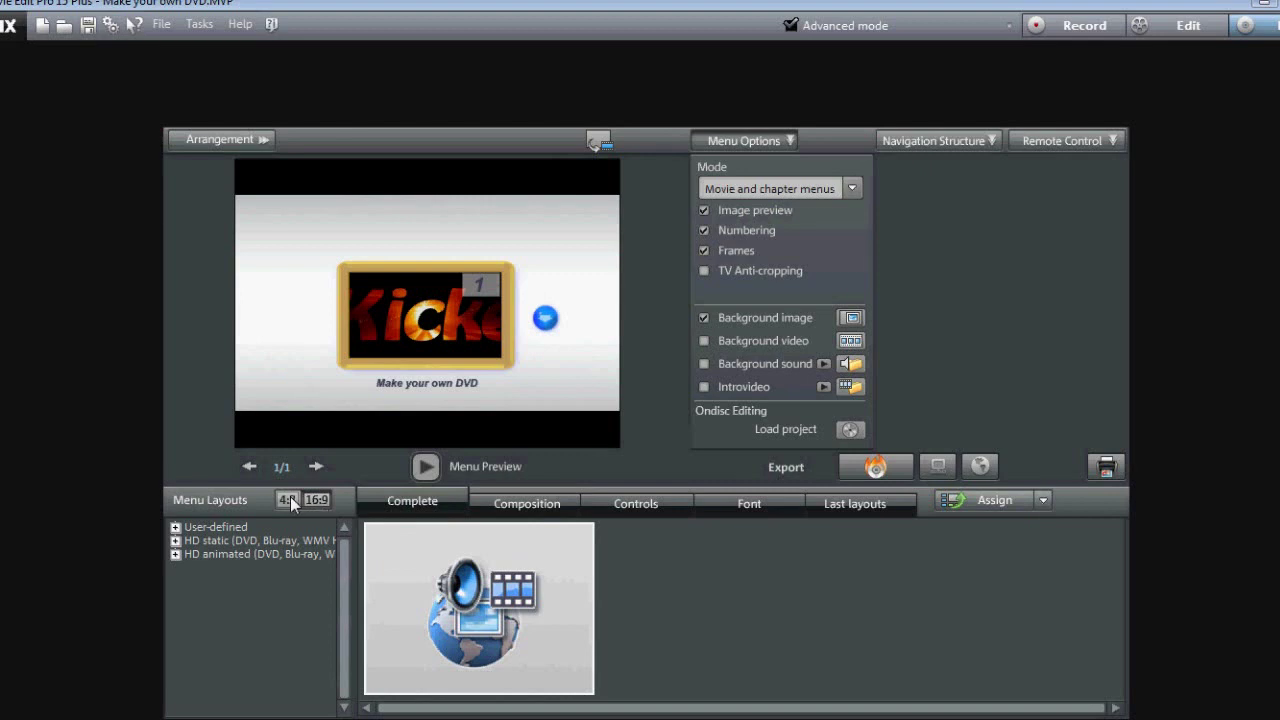
left_click(405, 510)
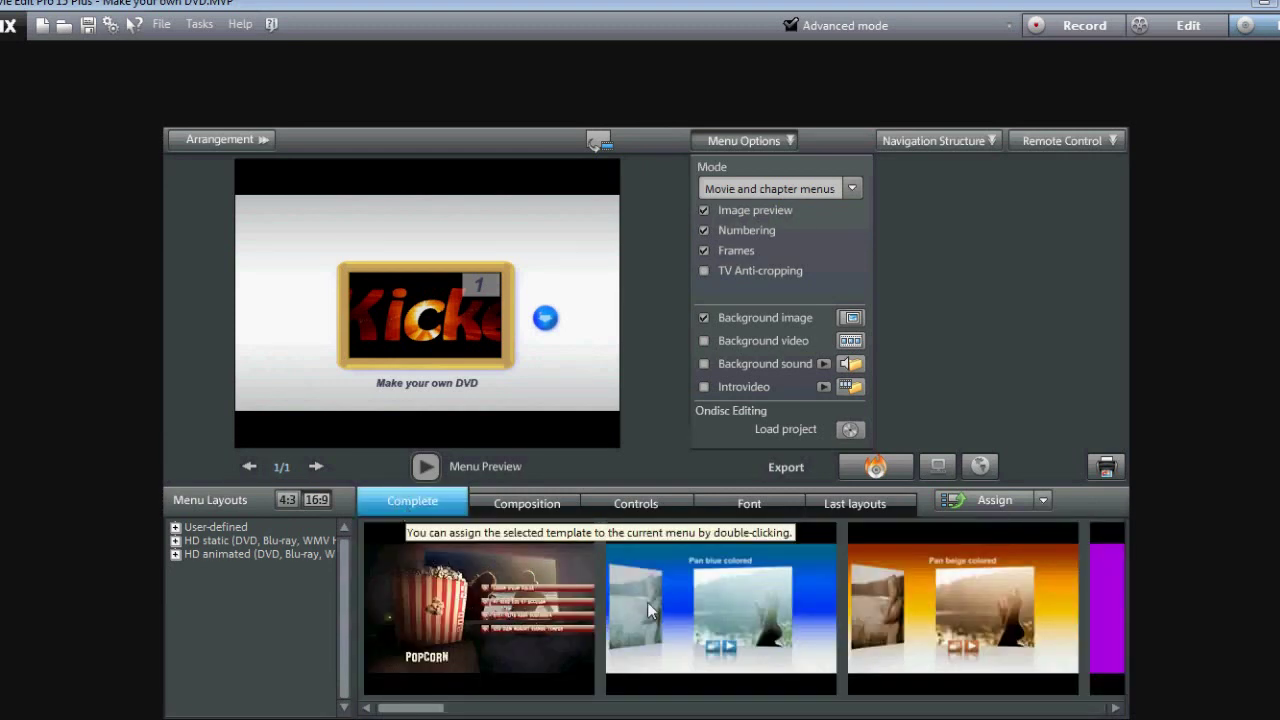
left_click(507, 585)
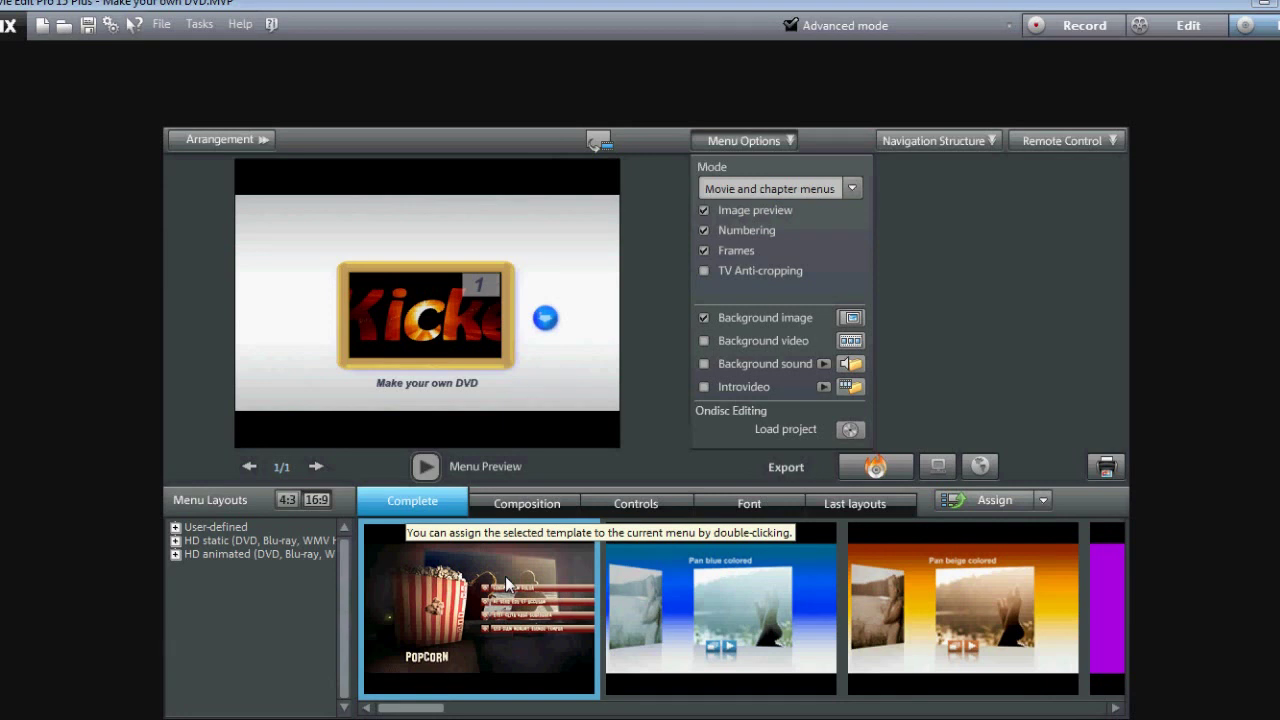
double_click(507, 585)
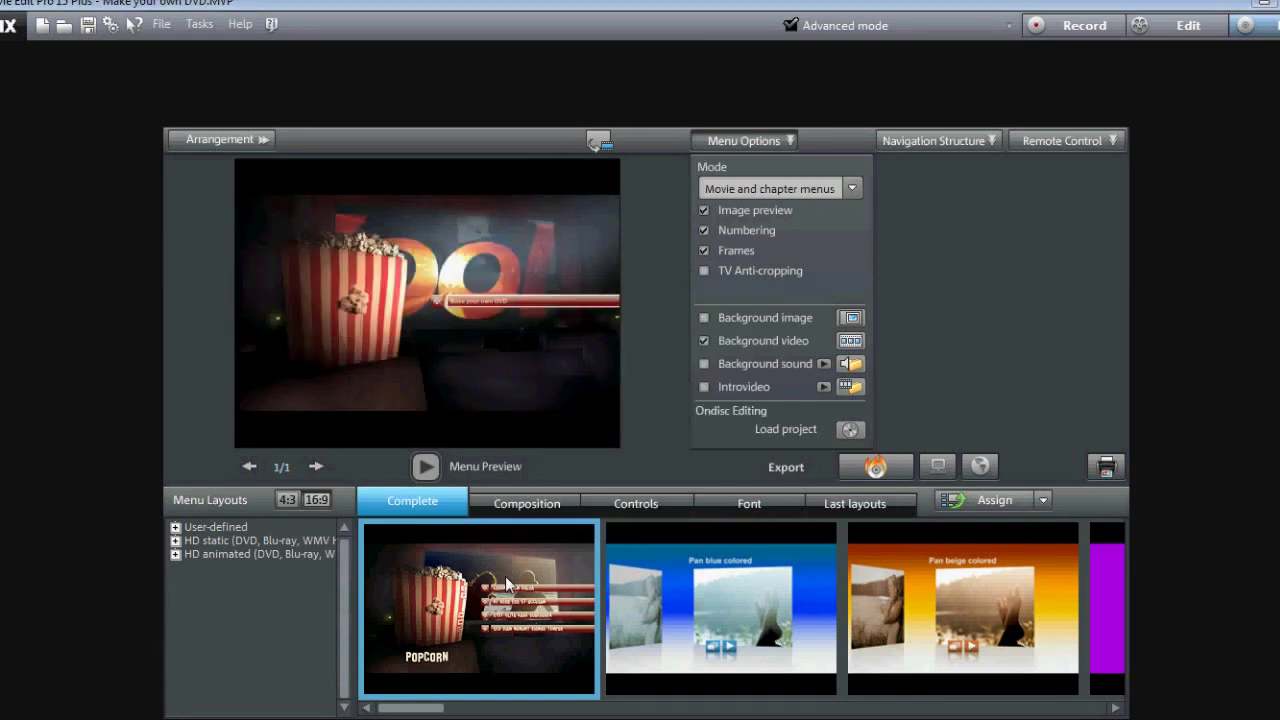
left_click(530, 504)
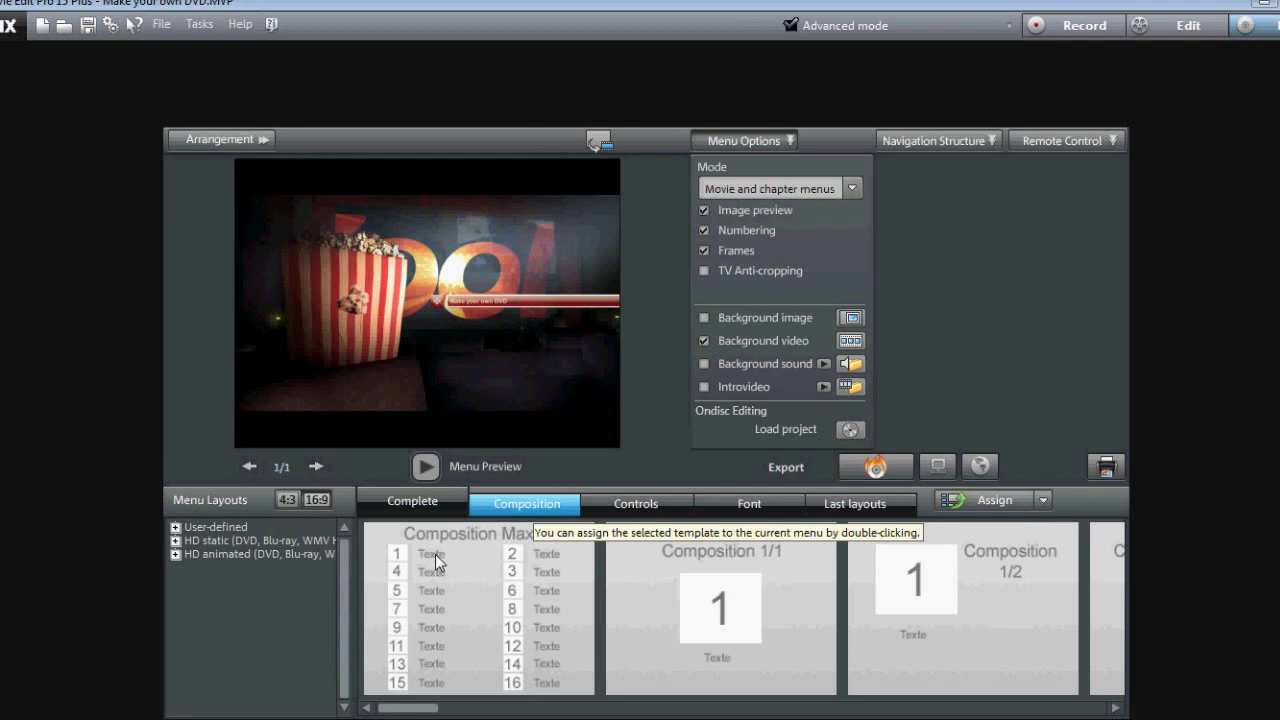
- Look through the Controls and Font styles, then choose the Pan blue colored complete template
left_click(636, 504)
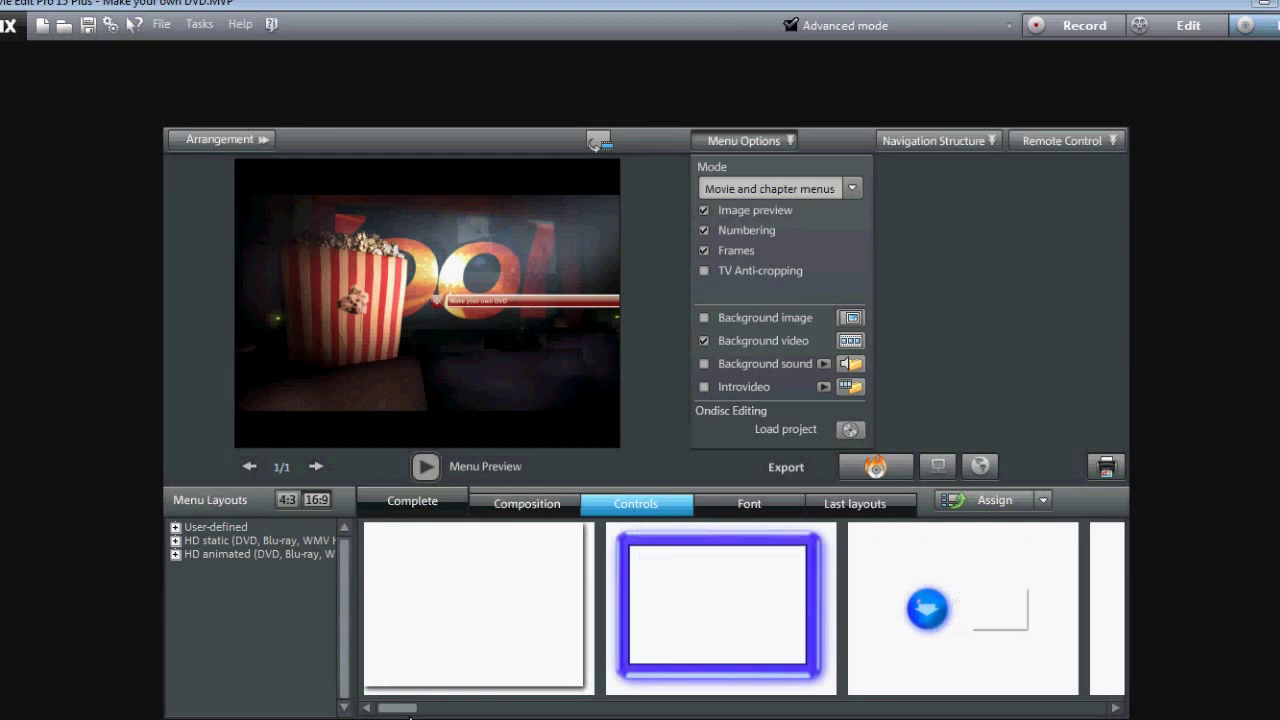
left_click_drag(406, 706, 521, 708)
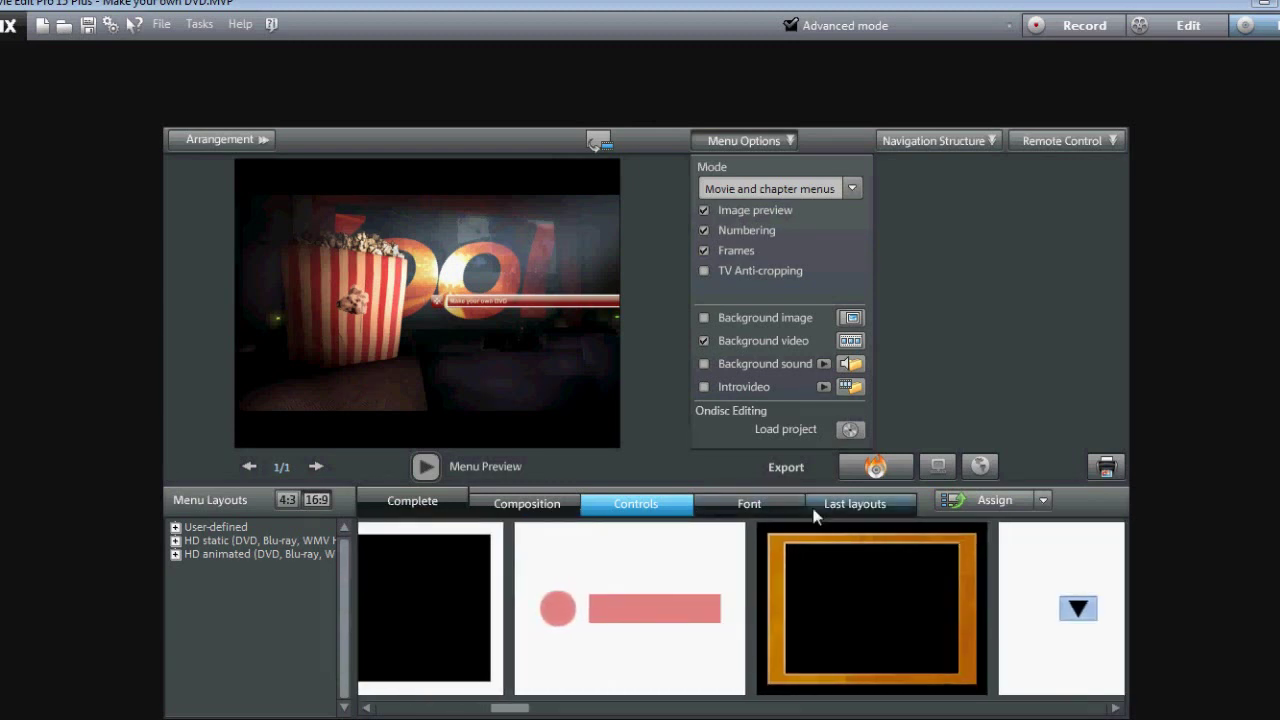
left_click(784, 510)
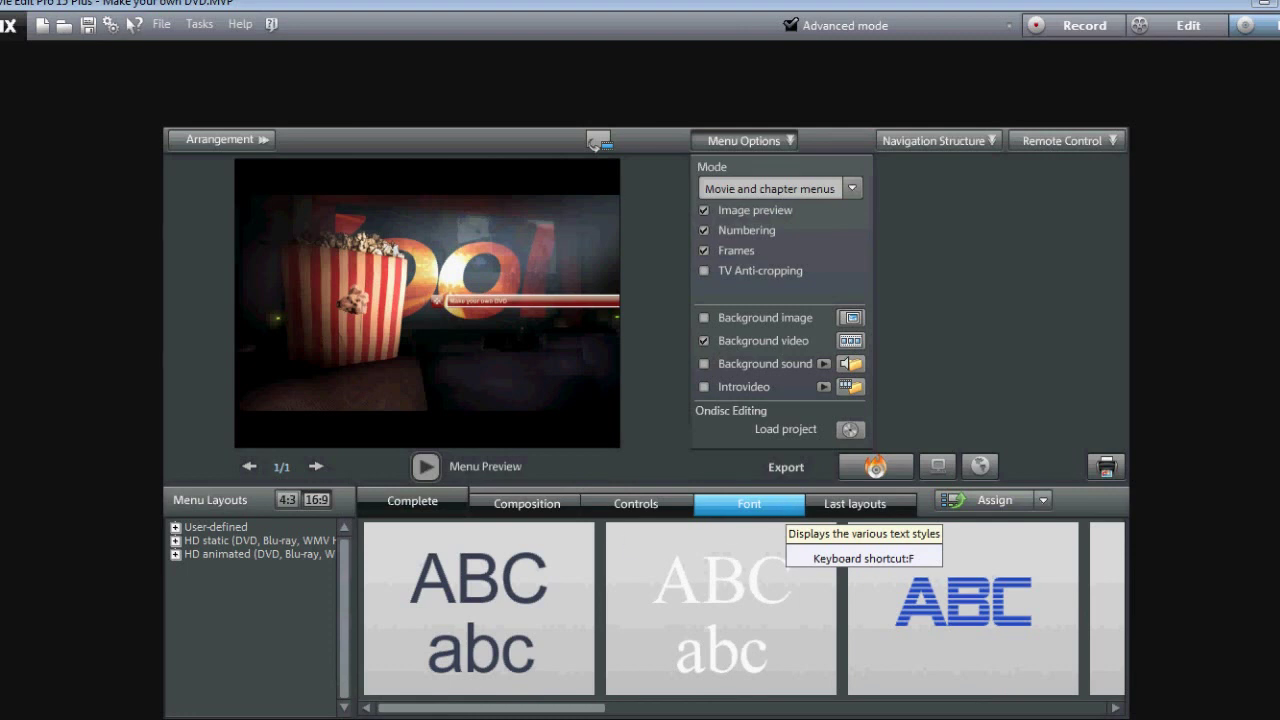
left_click(410, 499)
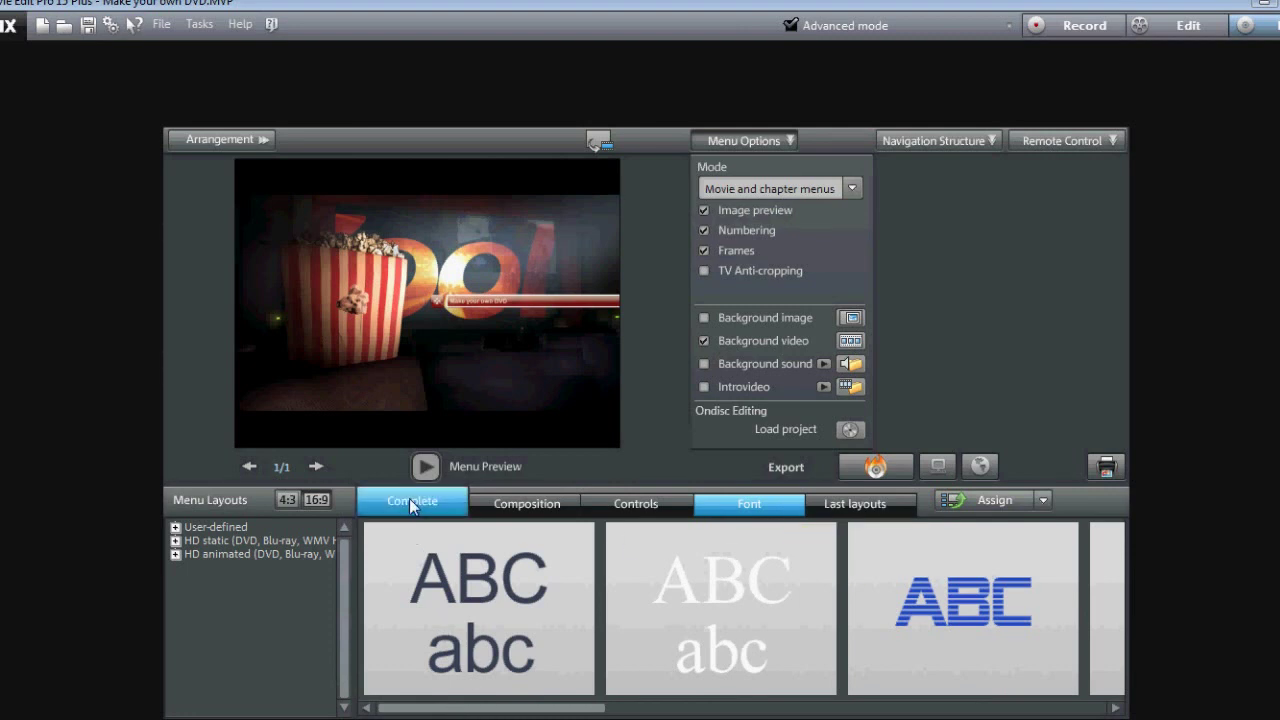
scroll(472, 673, "down", 1)
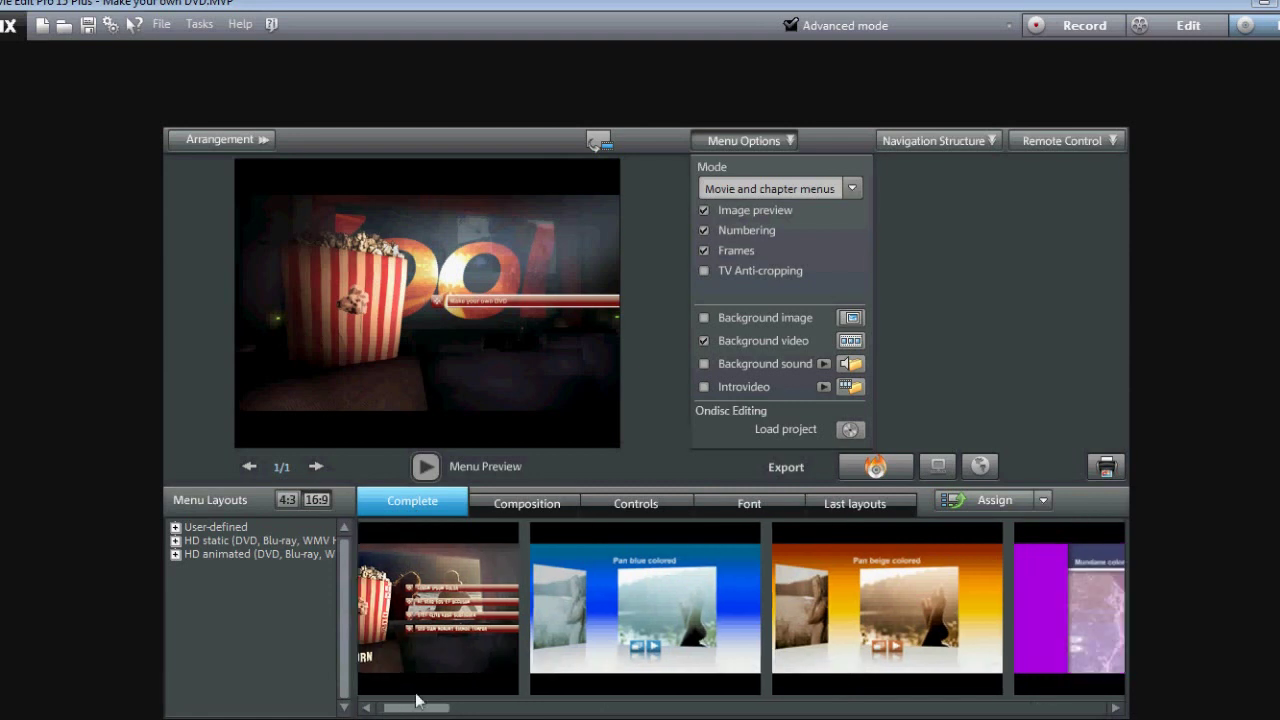
left_click(587, 597)
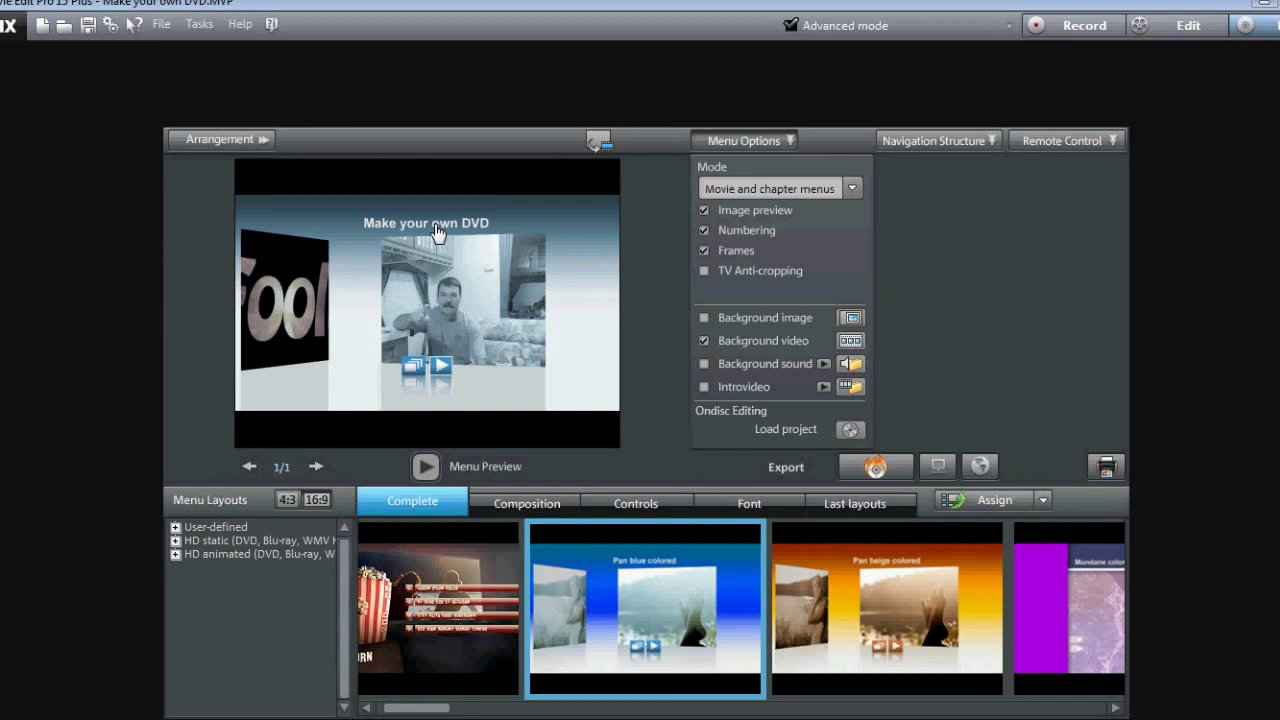
- Stop the preview and, in Arrangement mode, change the menu title to 'Make DVD tutorial'
left_click(424, 467)
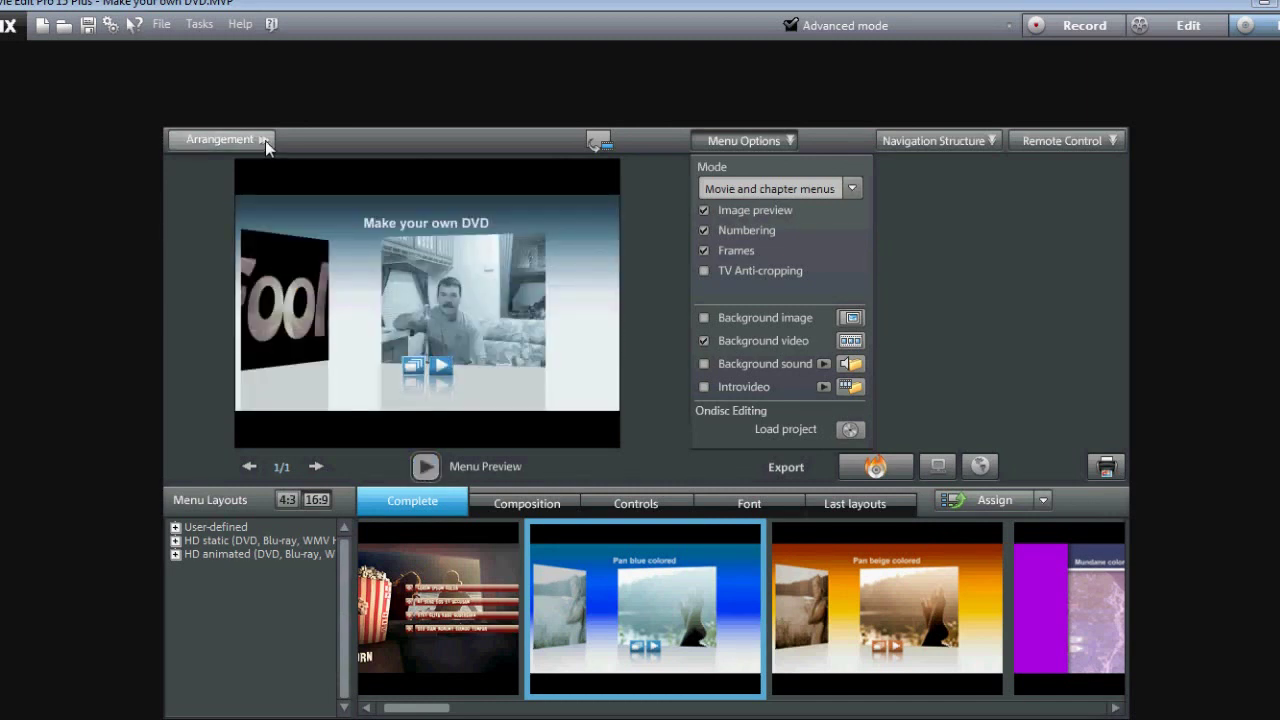
left_click(265, 140)
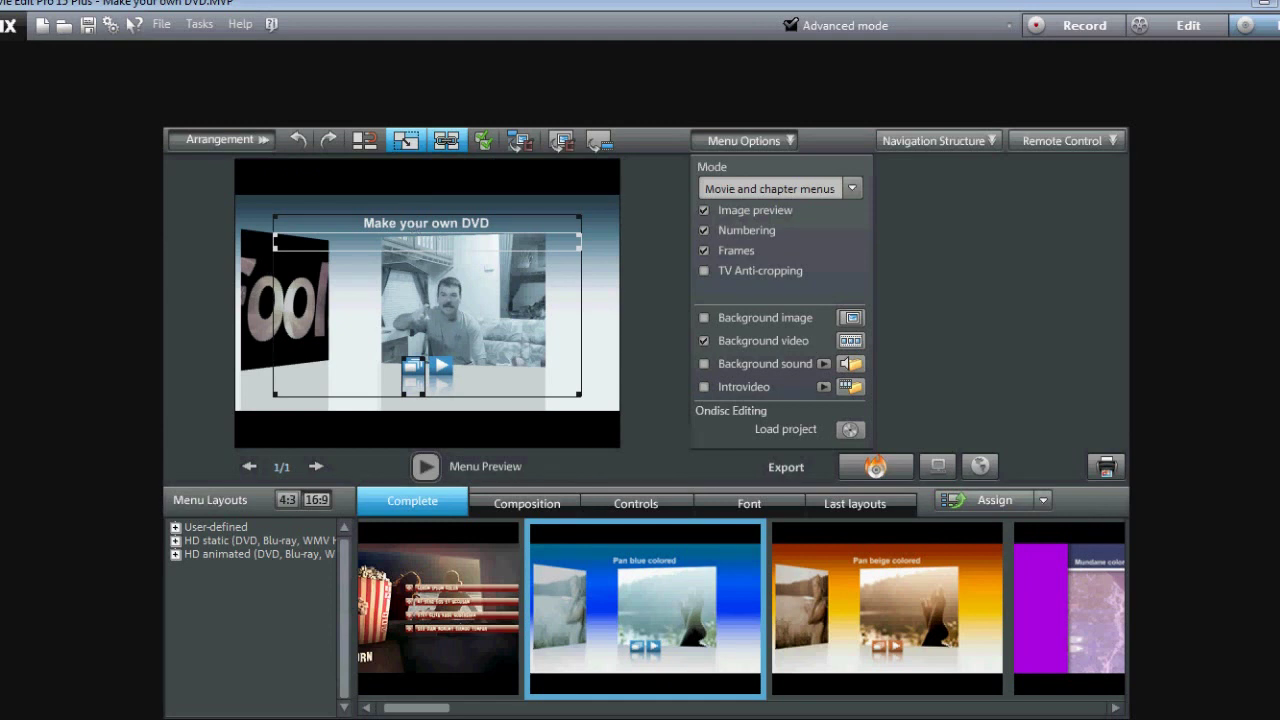
left_click(433, 242)
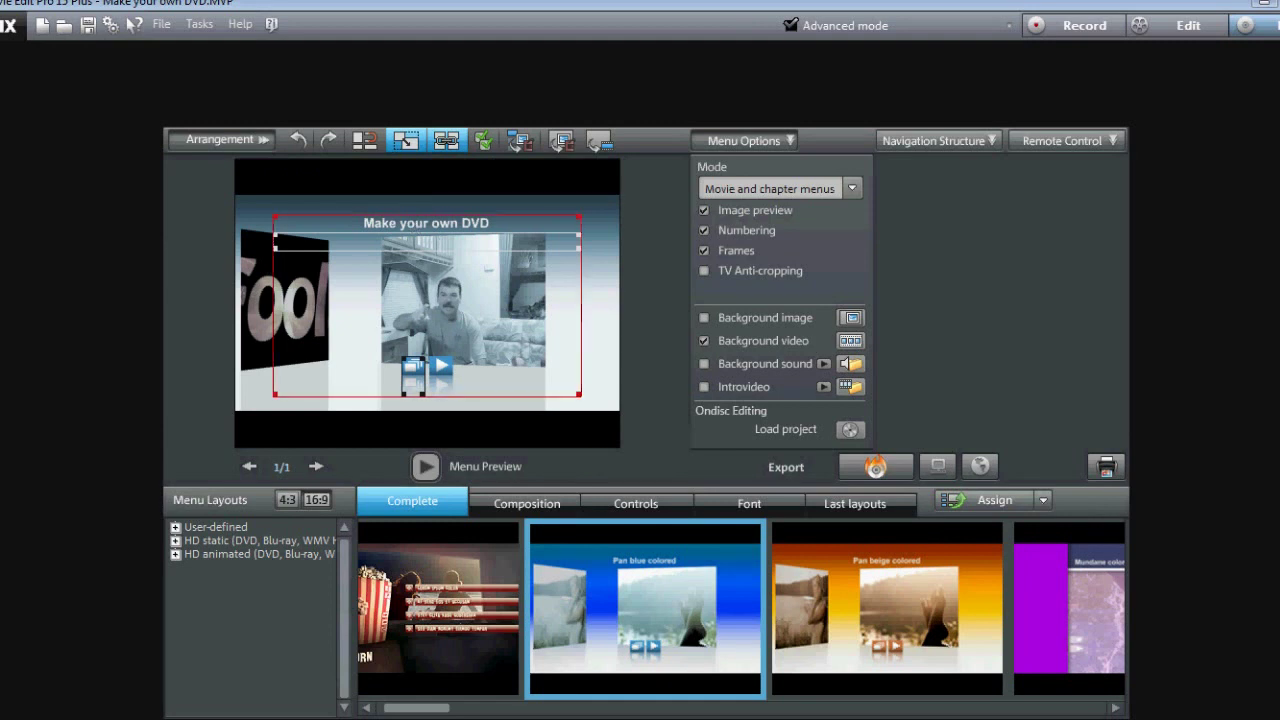
double_click(433, 242)
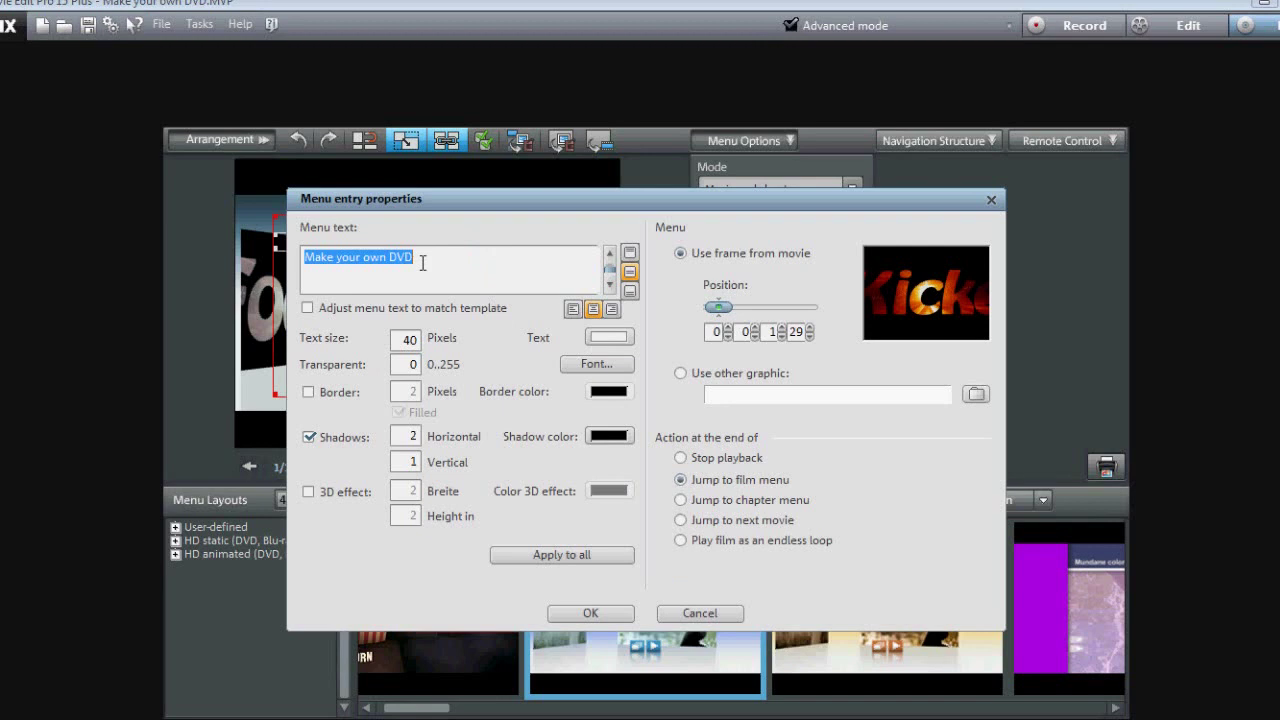
key("BackSpace")
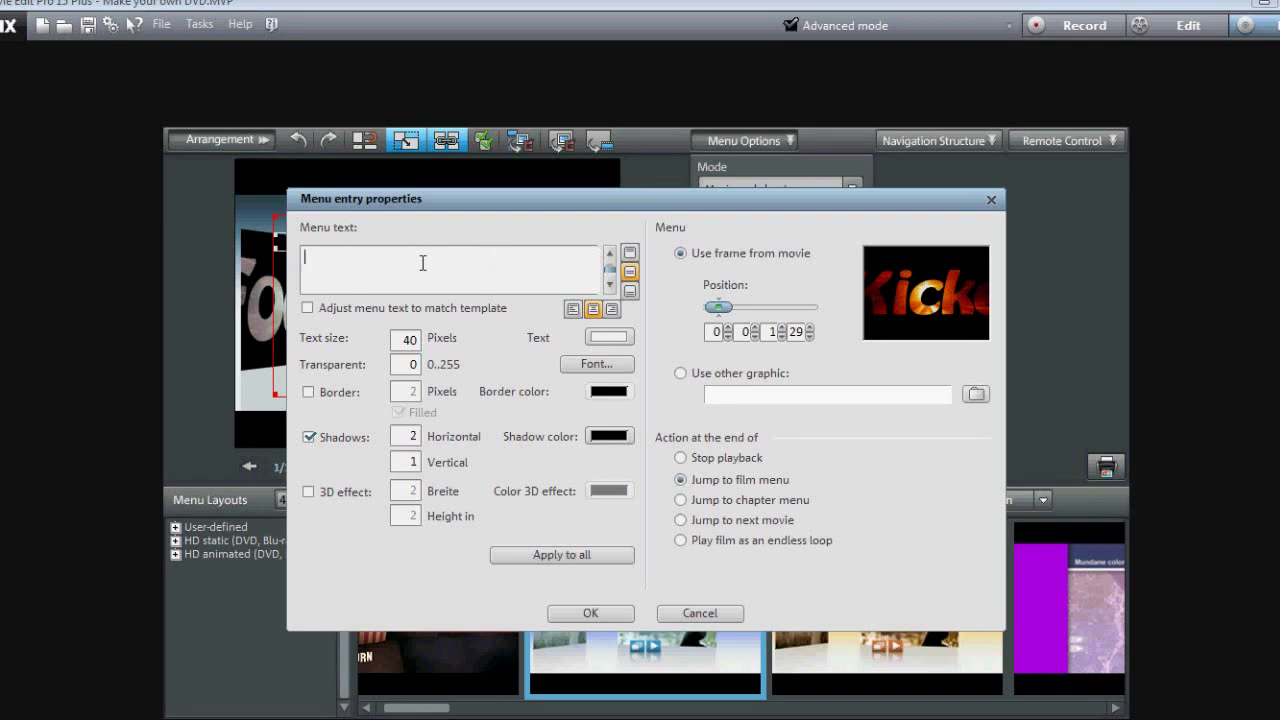
type("Make DVD tutorial")
left_click(592, 613)
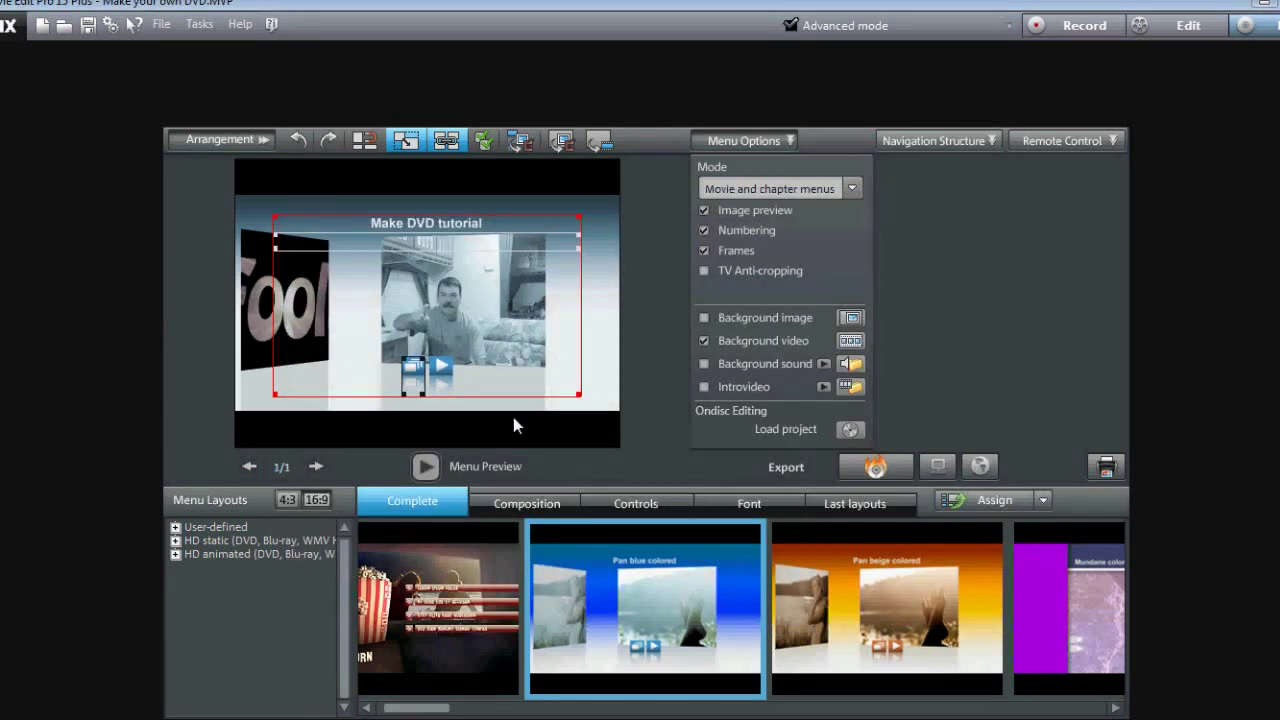
- Exit menu arrangement editing, check the empty Last layouts list, and launch the CD cover print program
left_click(267, 135)
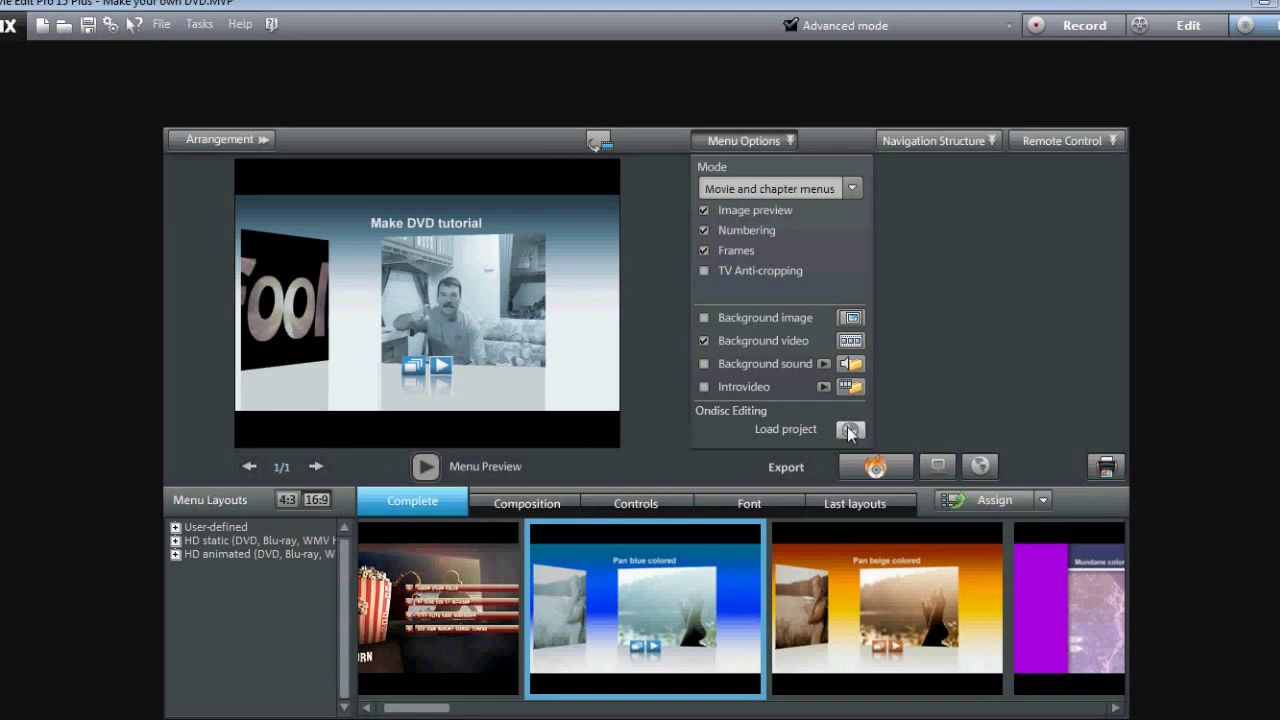
left_click(851, 509)
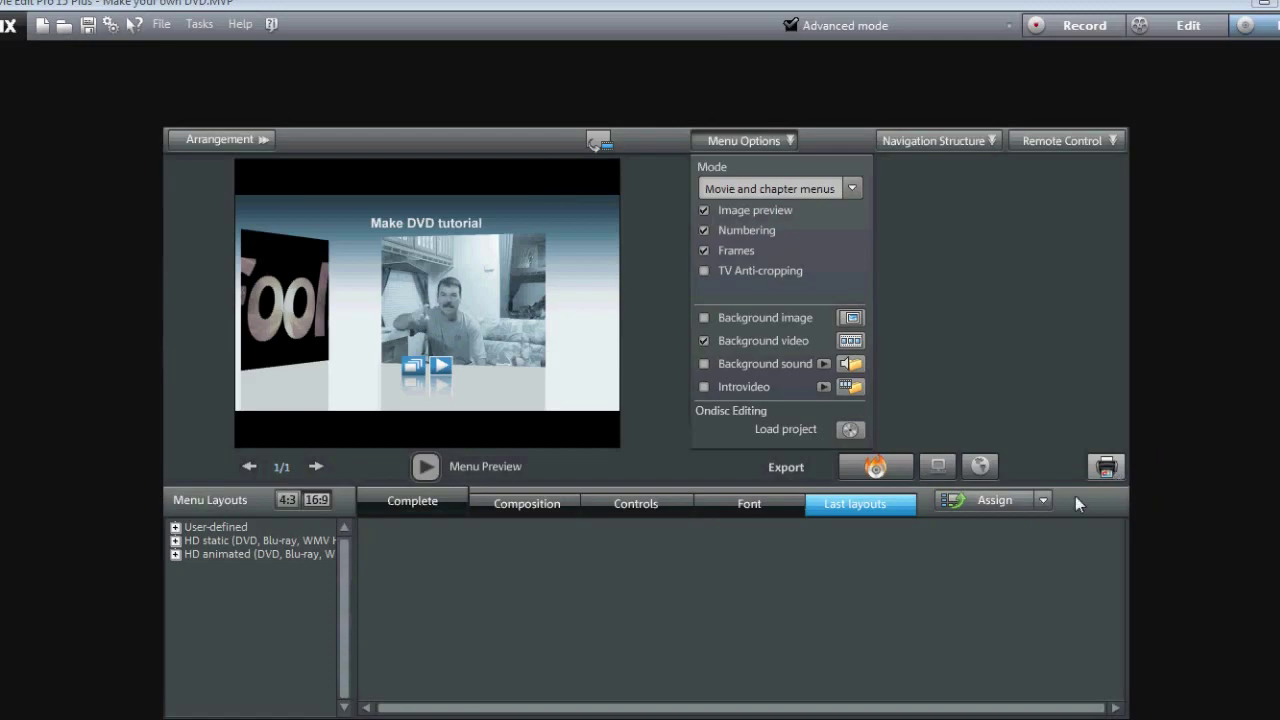
left_click(1106, 466)
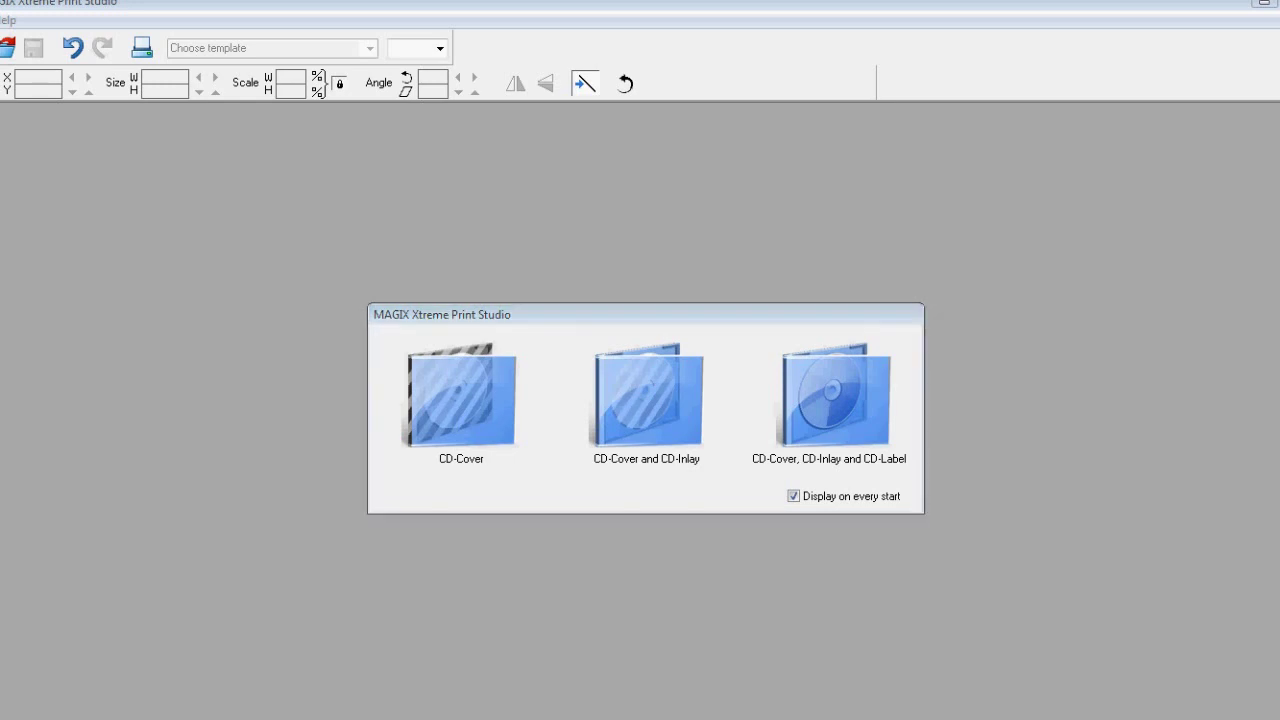
- Turn off 'Display on every start' in Xtreme Print Studio and begin a blank CD-Cover
left_click(795, 499)
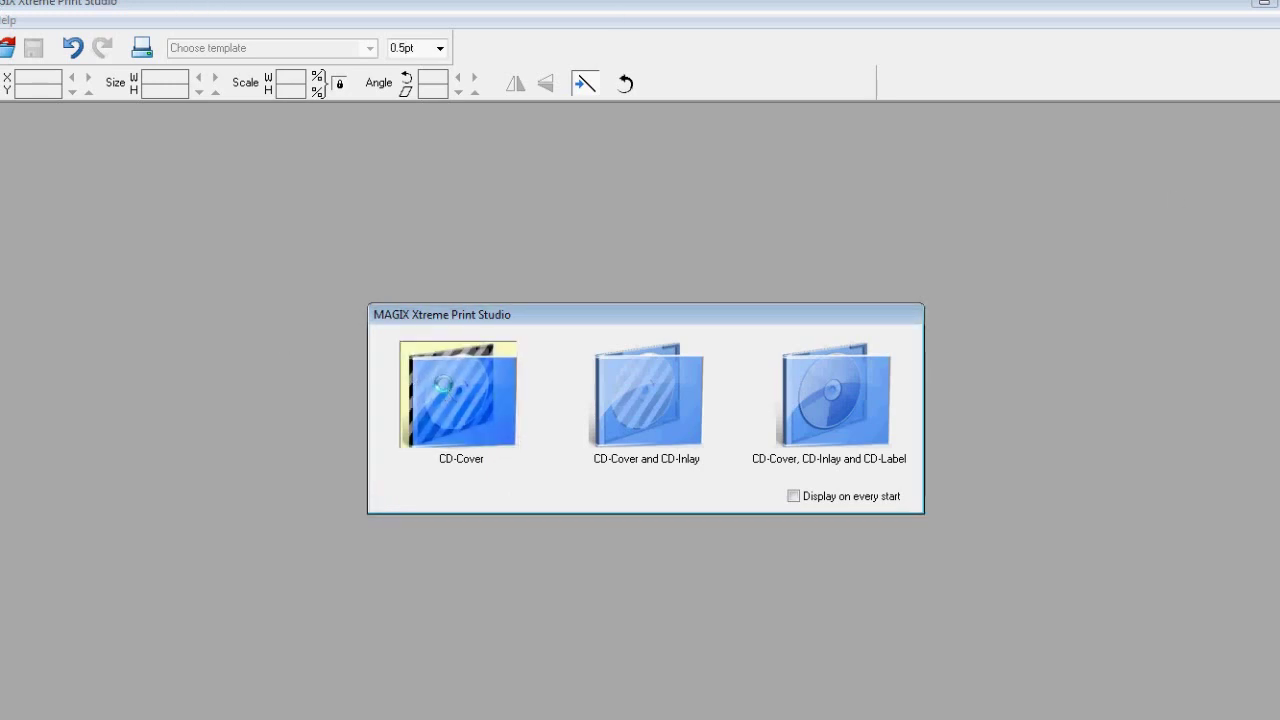
left_click(400, 388)
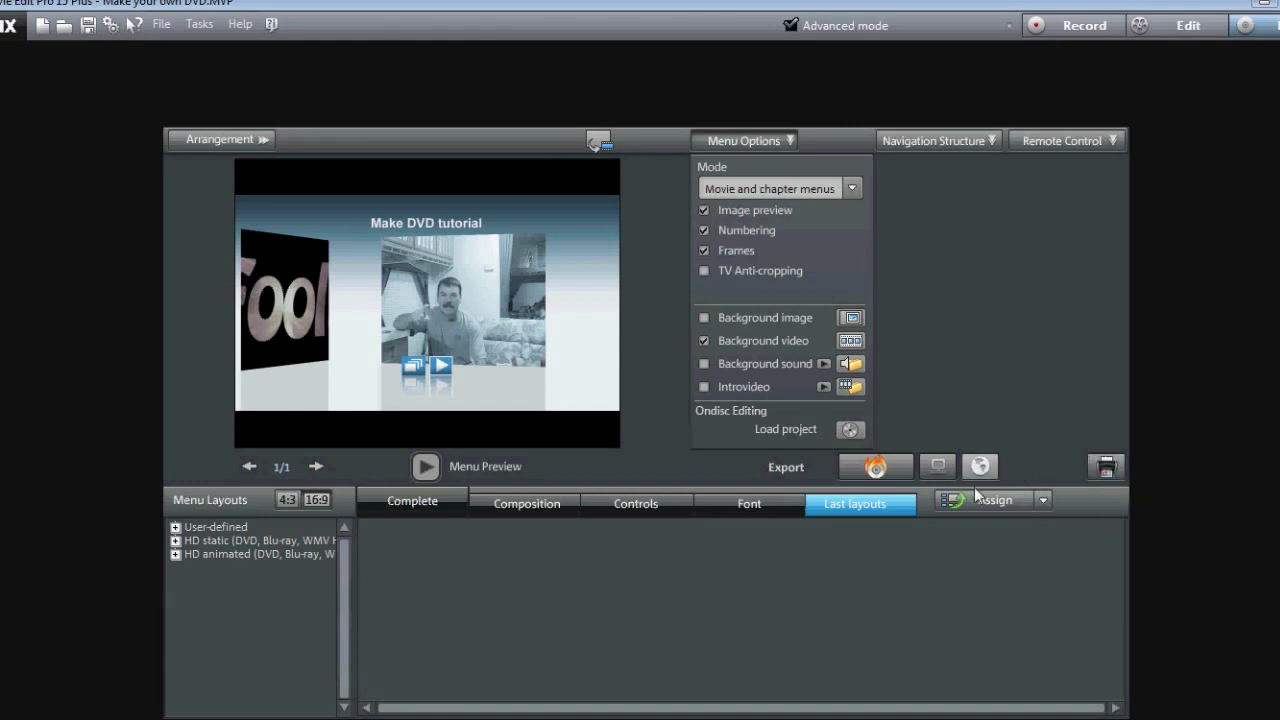
- Pick DVD as the disc format and bring up the Burn disc for DVD player dialog
left_click(883, 471)
left_click(552, 332)
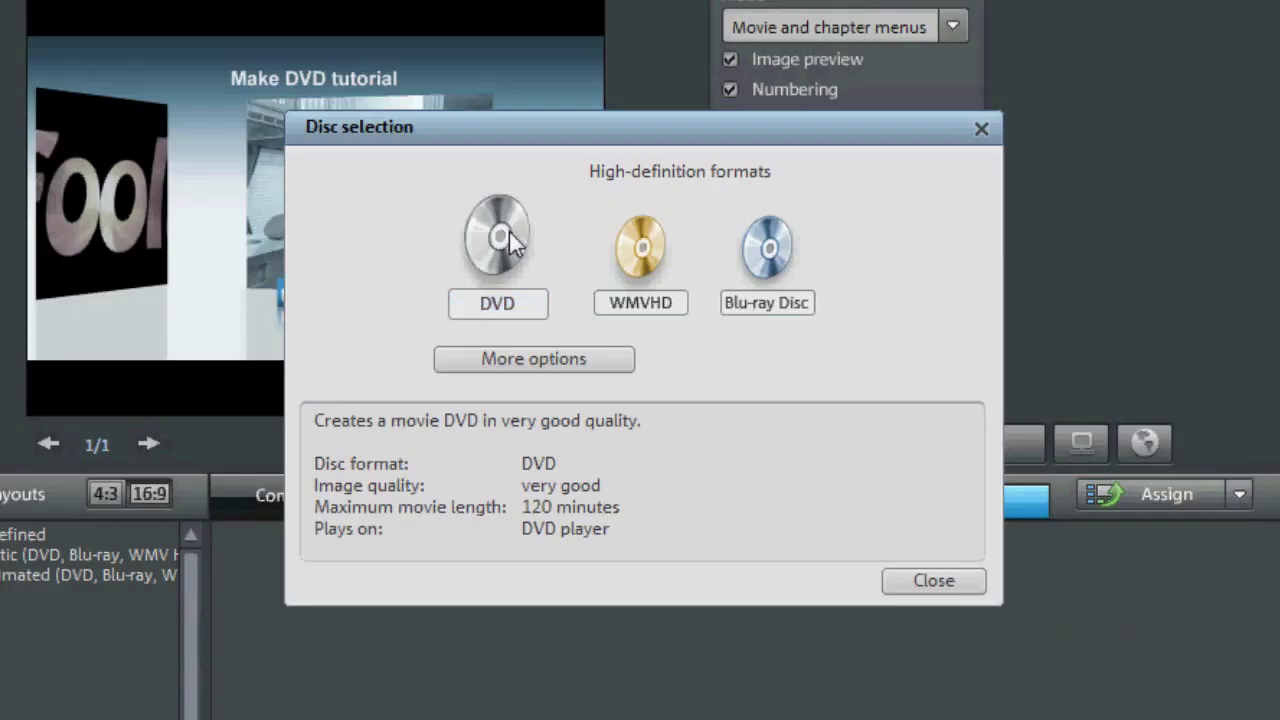
left_click(512, 323)
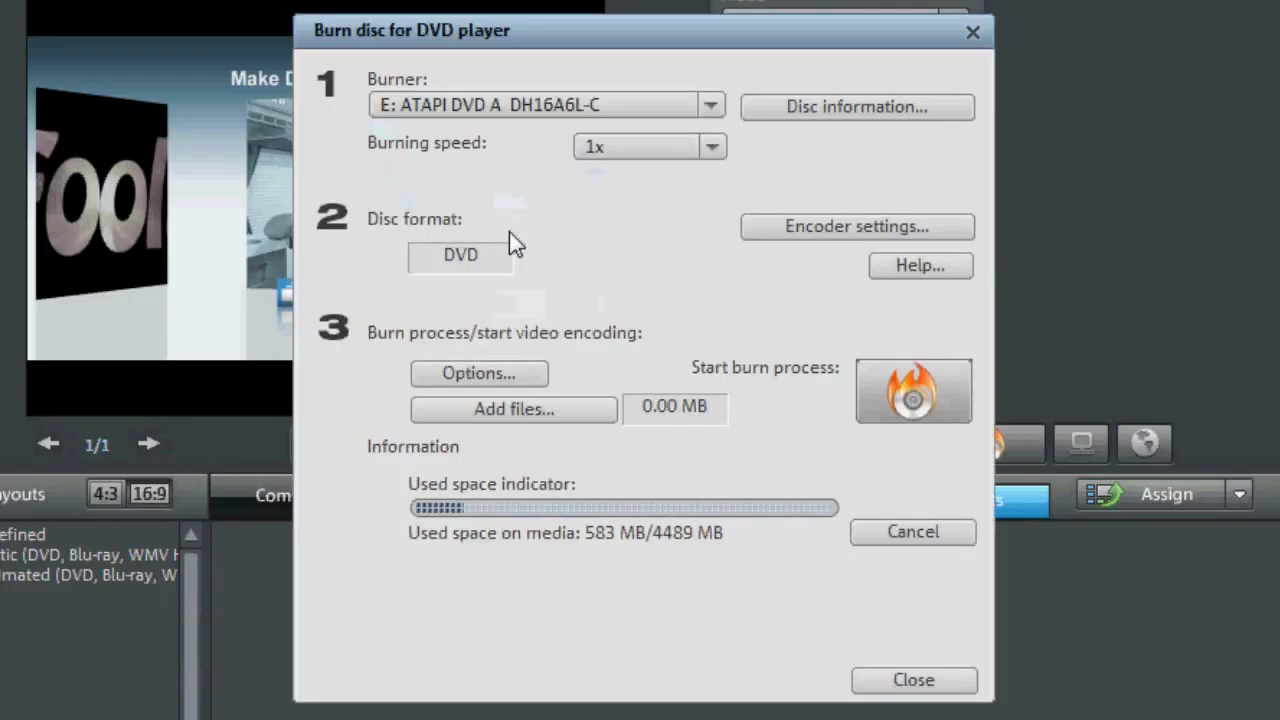